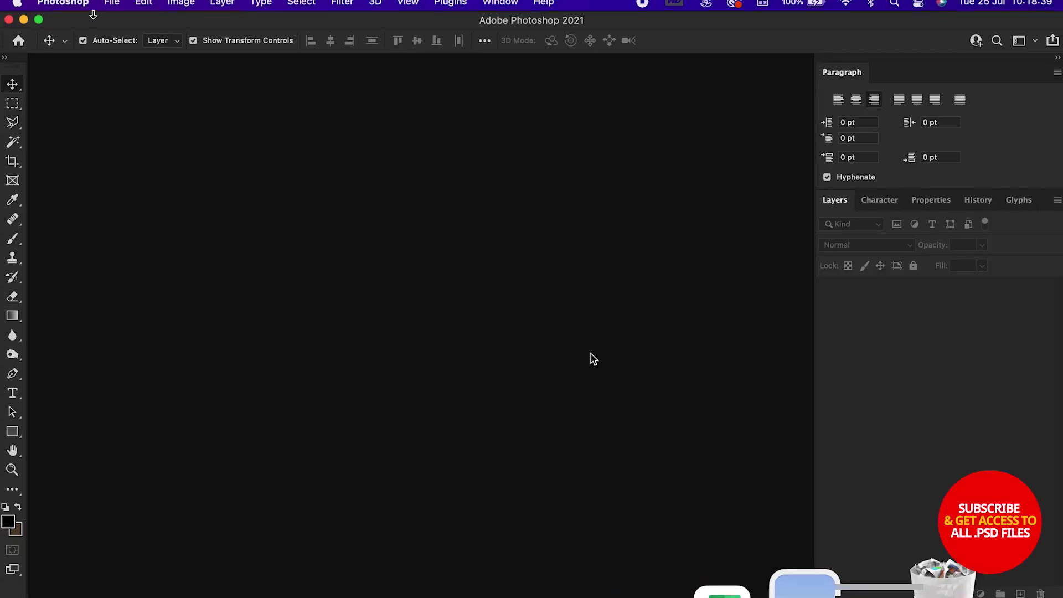
Step: Create a new blank 1920 × 1080 px document
click(112, 3)
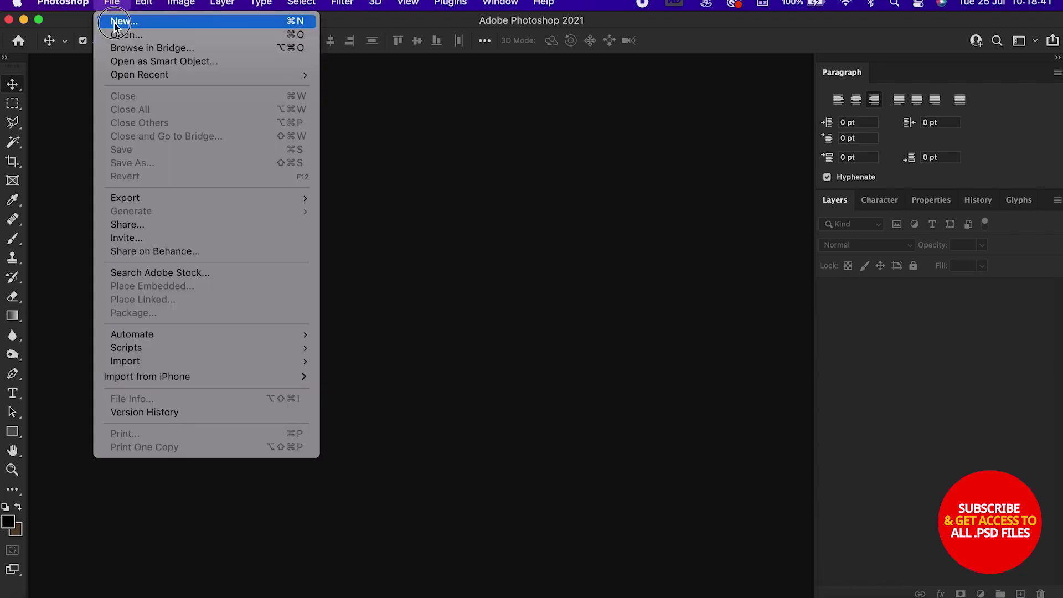
click(120, 27)
double_click(435, 240)
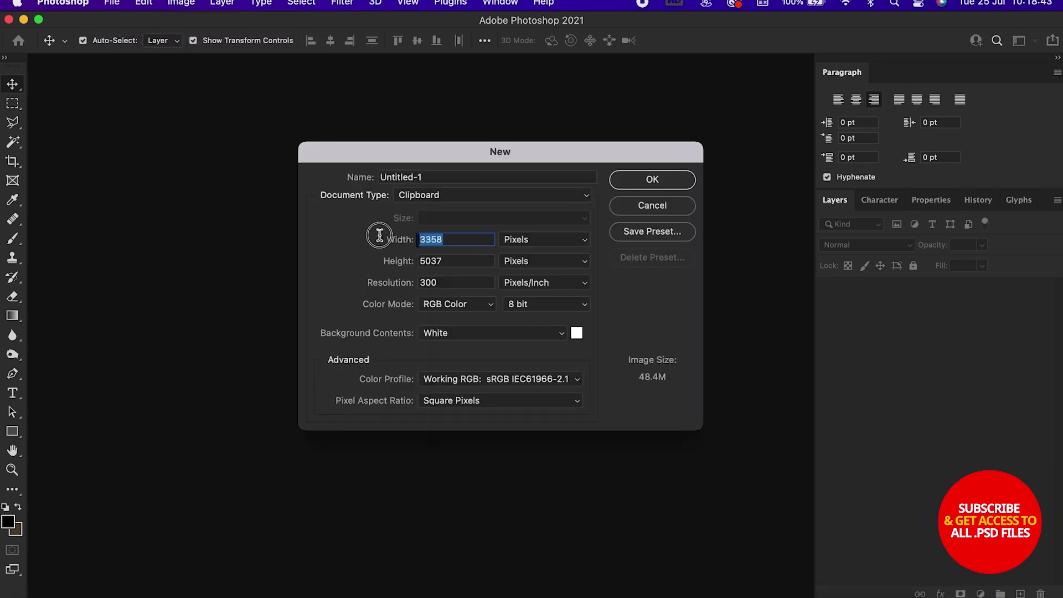
text(1920)
key(Tab)
text(10)
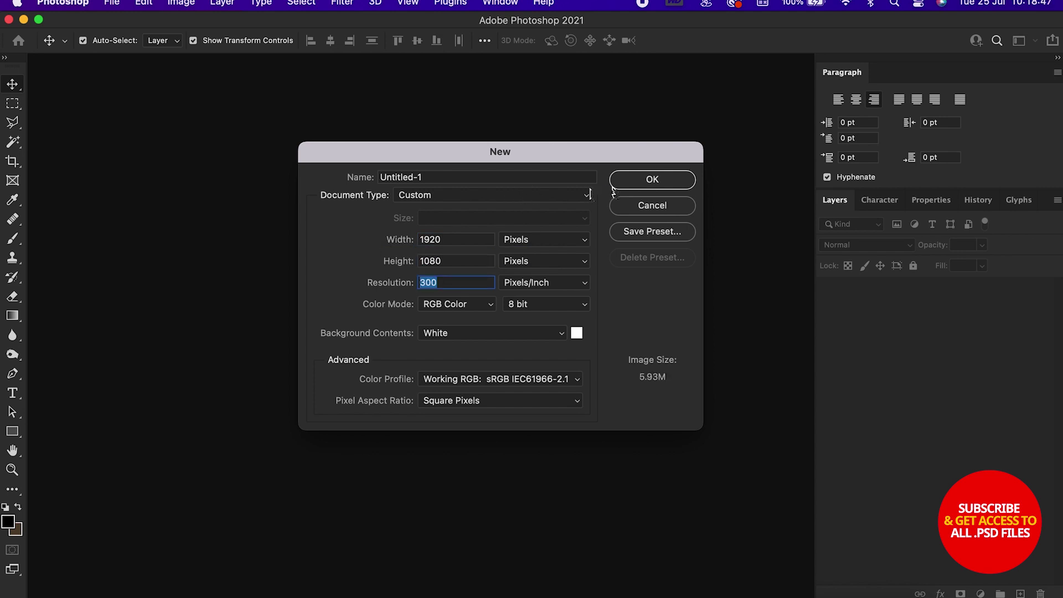
key(Return)
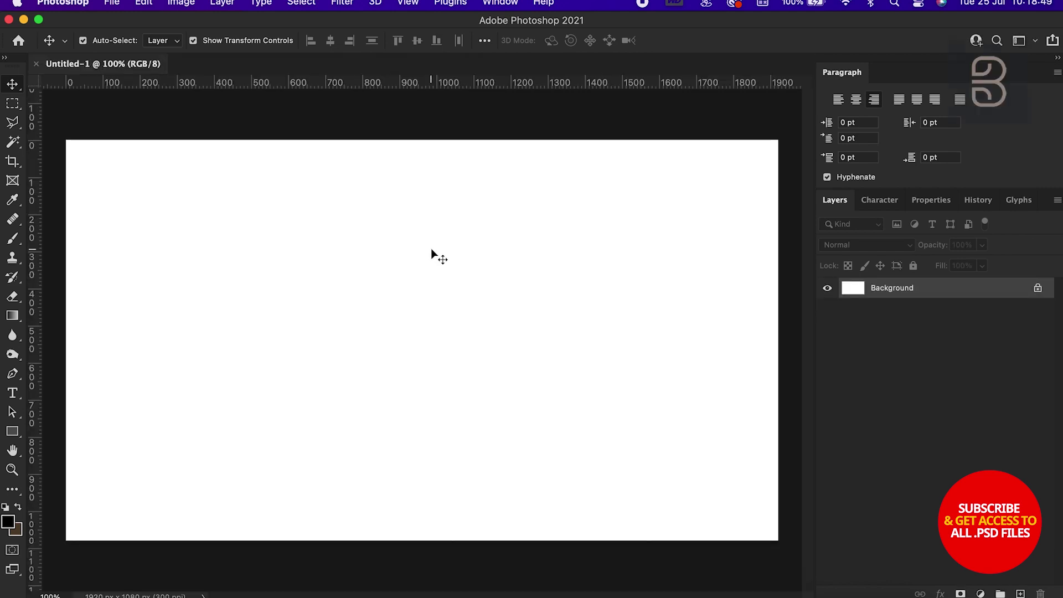
click(117, 1)
Step: Open 1.png and charming-girl-stands-corridor.jpg together as separate documents
click(117, 35)
click(332, 150)
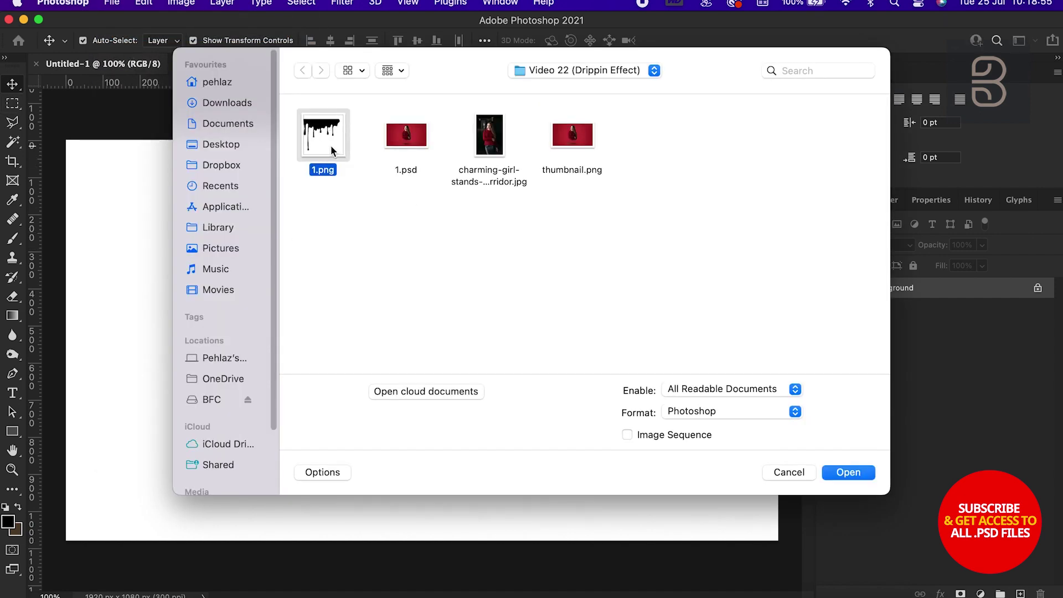
super+click(488, 150)
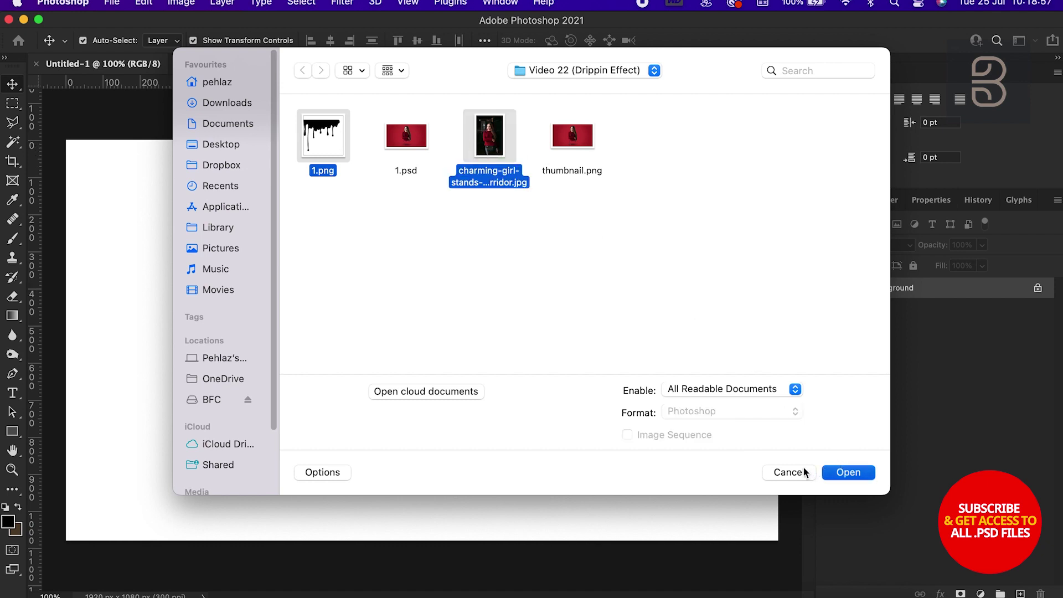
key(Return)
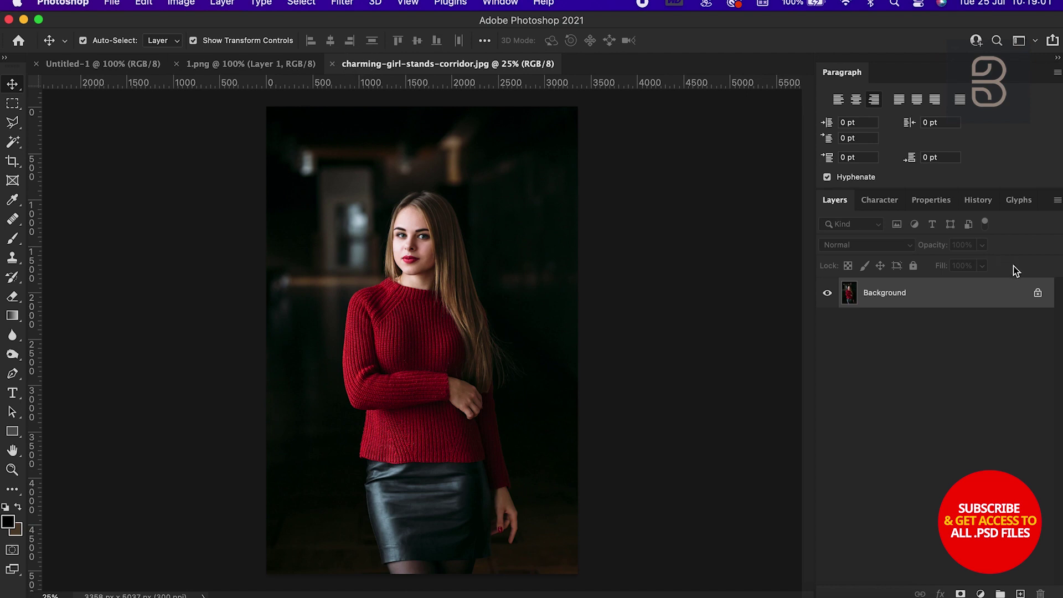
Step: Unlock the photo's Background layer and auto-select the woman with Select Subject
click(1037, 295)
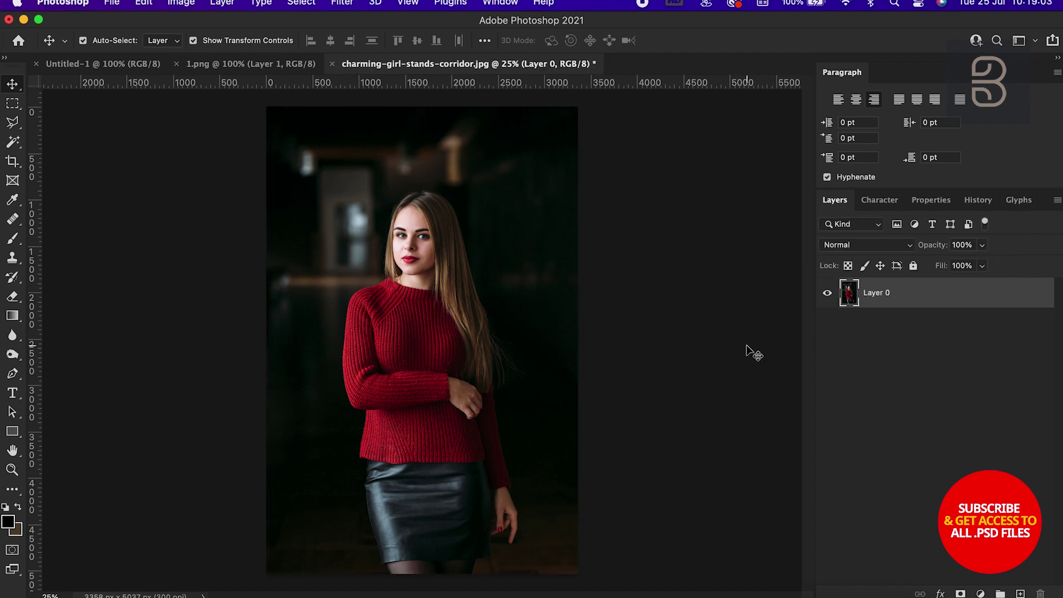
click(314, 8)
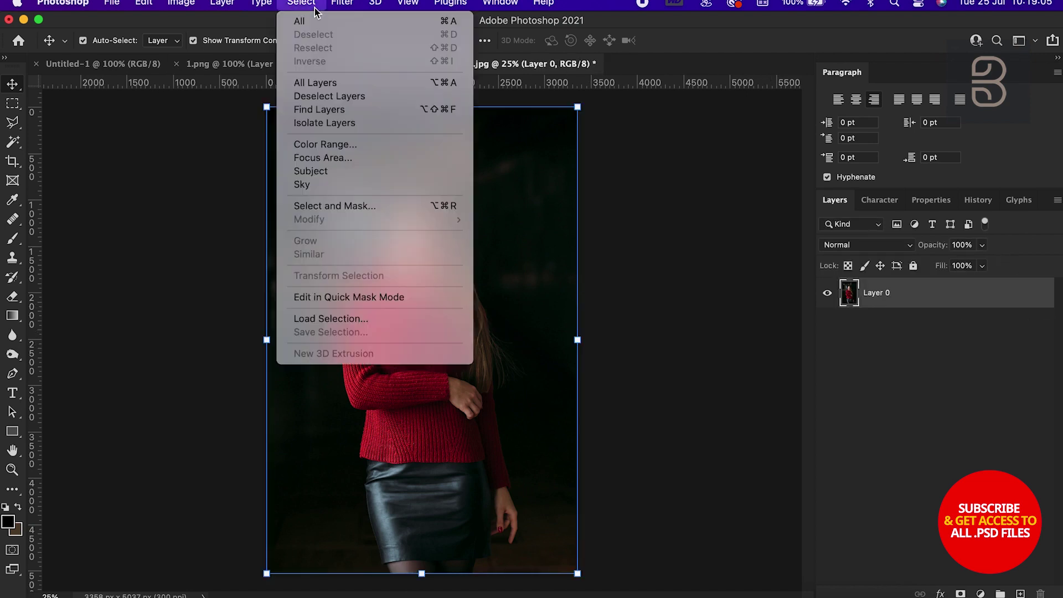
click(318, 176)
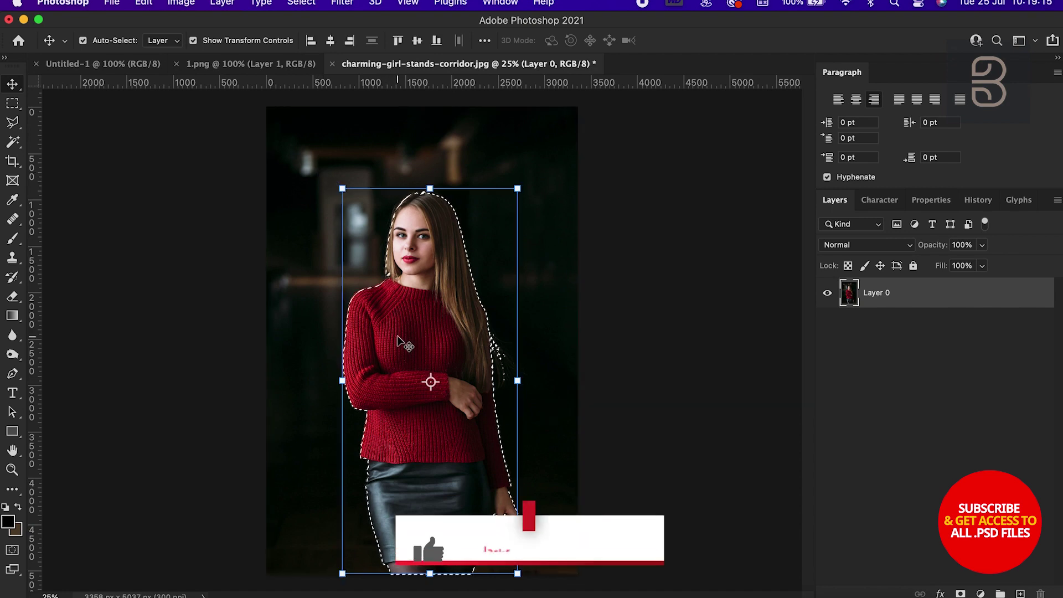
Step: Copy the woman onto a new layer, hide the original photo, and drag her into the new canvas
click(9, 108)
right_click(430, 263)
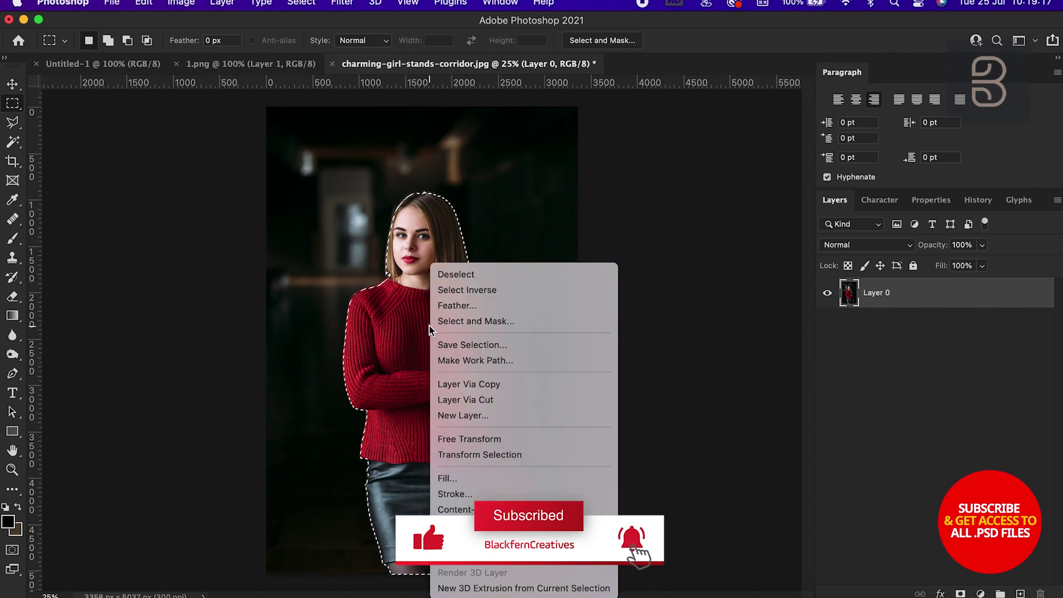
click(458, 383)
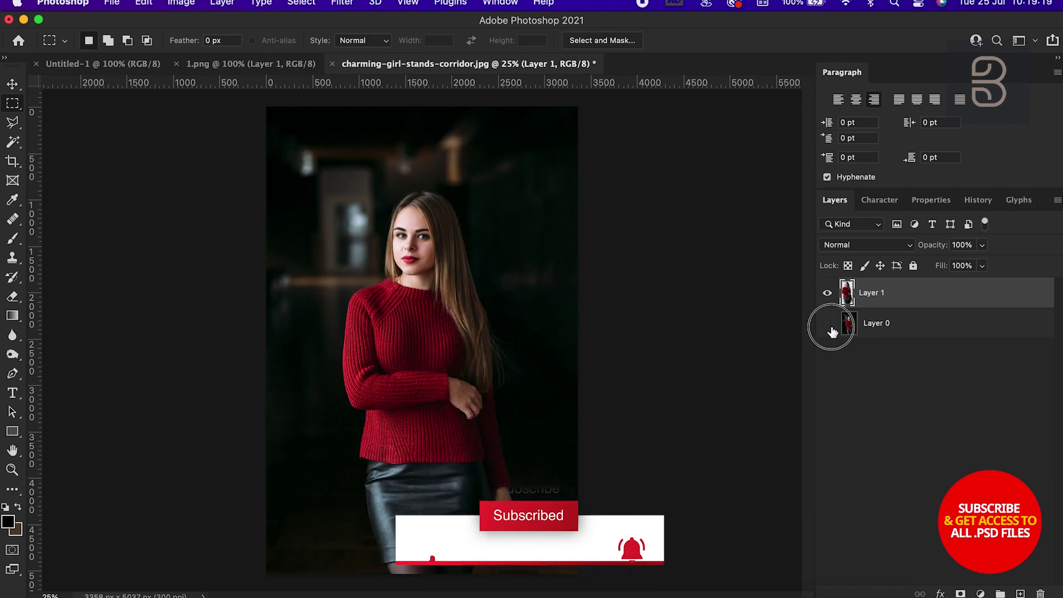
click(827, 323)
mouse_move(928, 299)
mouse_down()
mouse_move(133, 66)
mouse_move(392, 309)
mouse_up()
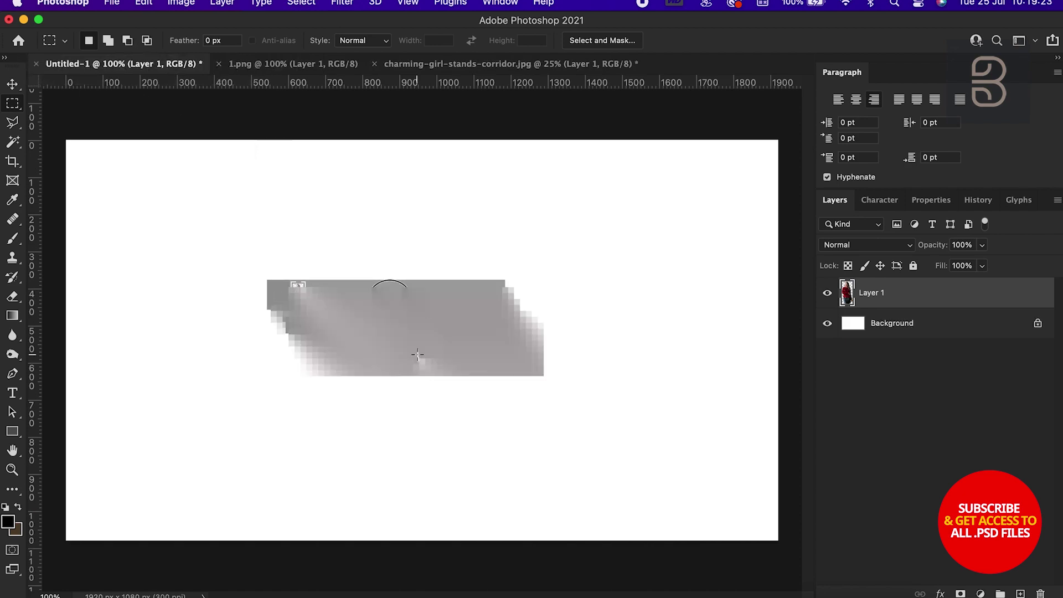
Step: Convert the woman's Layer 1 into a smart object
right_click(936, 295)
scroll(902, 303, down, 5)
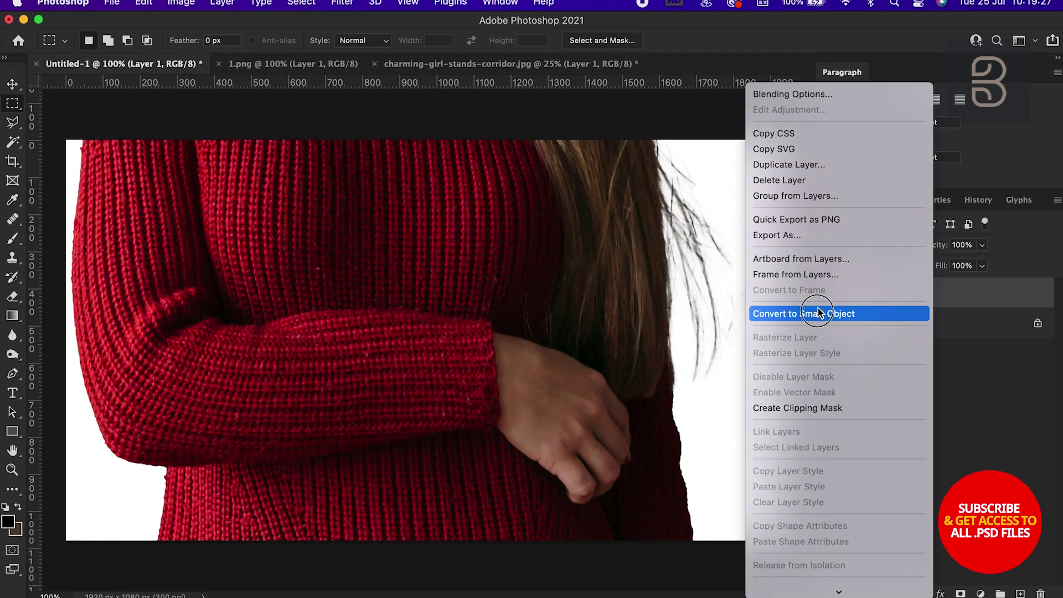
click(818, 313)
Step: Scale the woman to 20%, enlarge her to about 22%, and centre her on the canvas
key(ctrl+t)
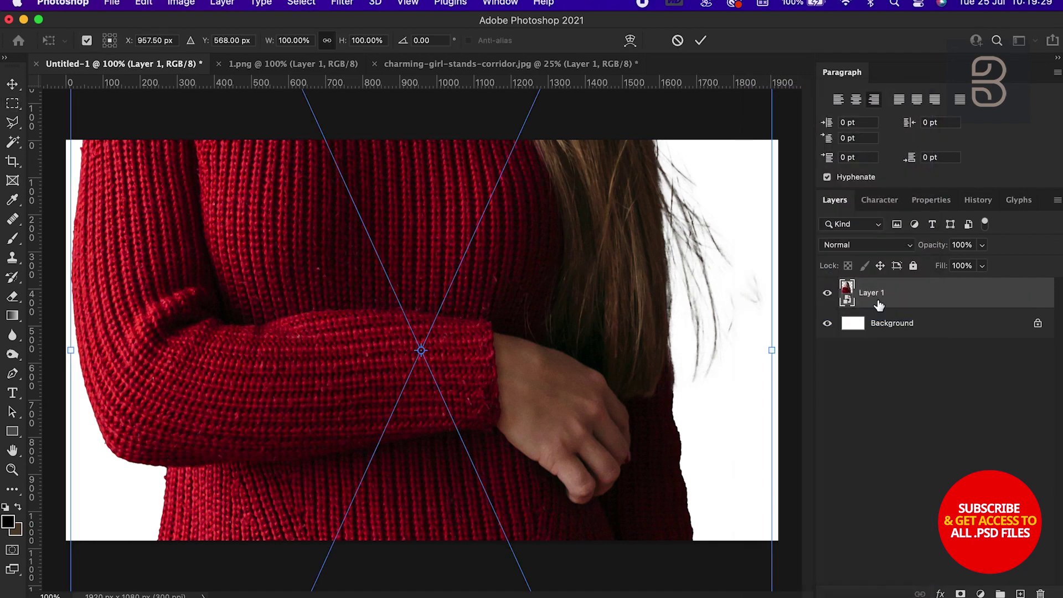
text(20)
key(Return)
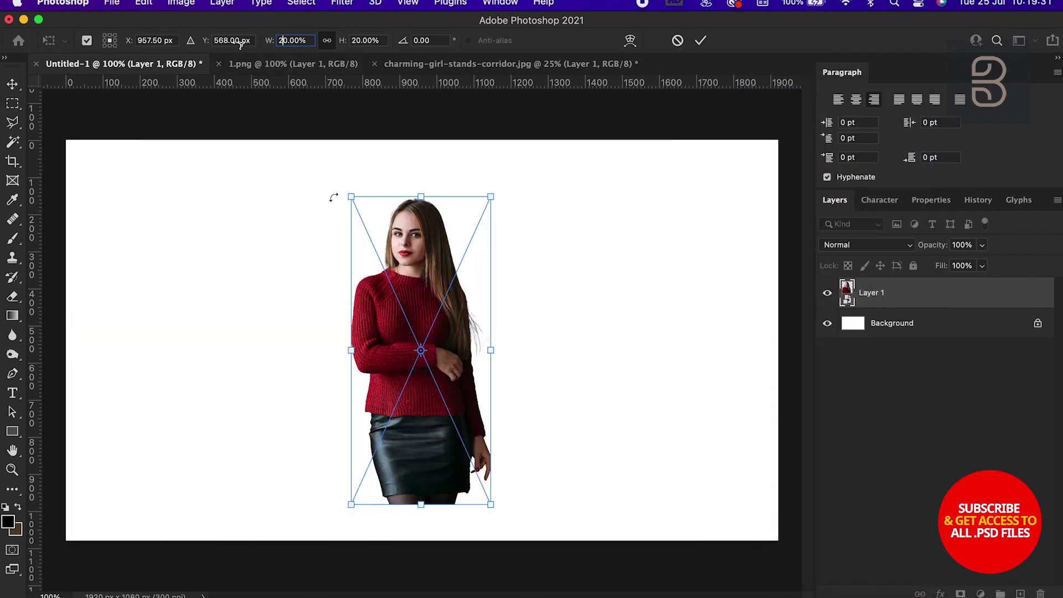
drag(351, 354, 335, 366)
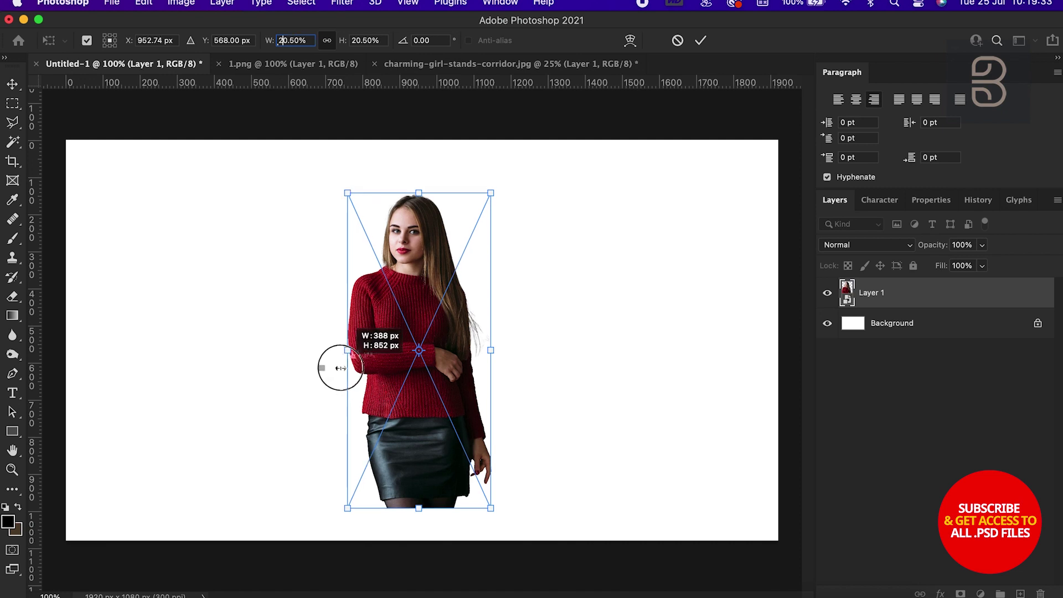
drag(397, 378, 411, 378)
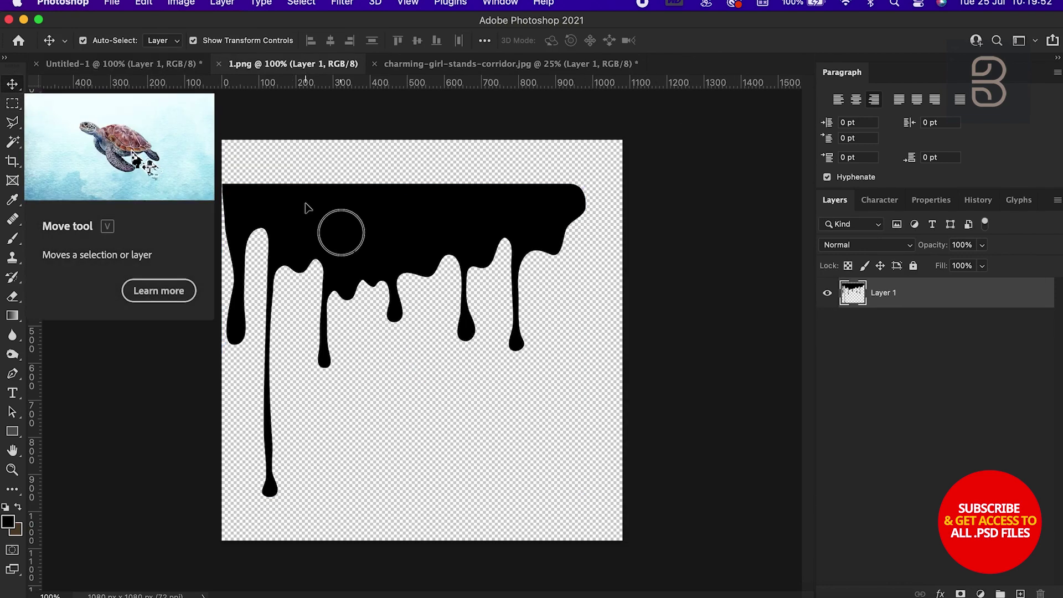
Step: Convert the drip layer in 1.png to a smart object and drag it into the woman's canvas
right_click(913, 302)
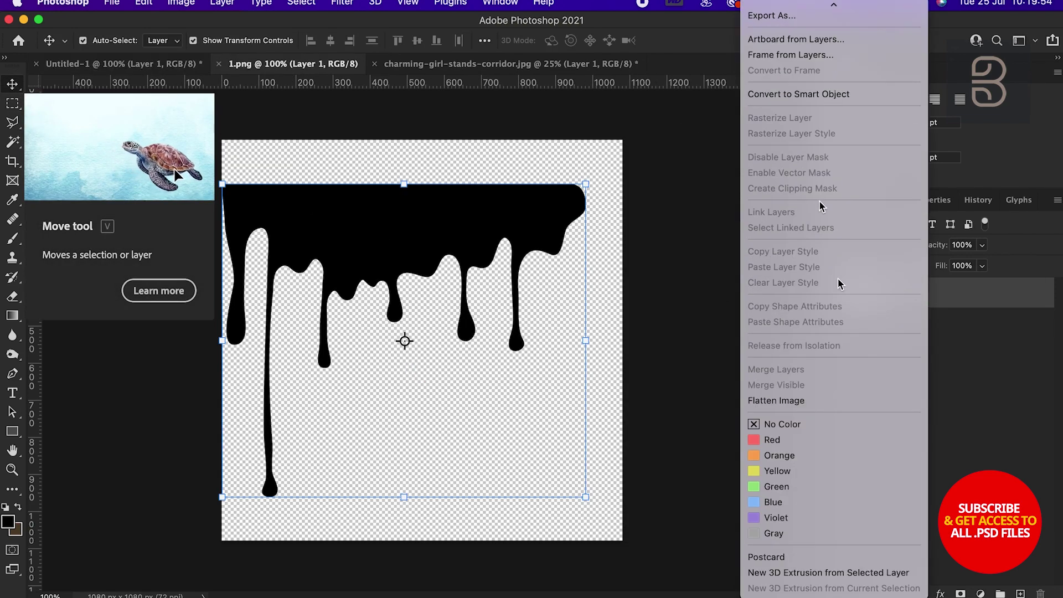
click(798, 95)
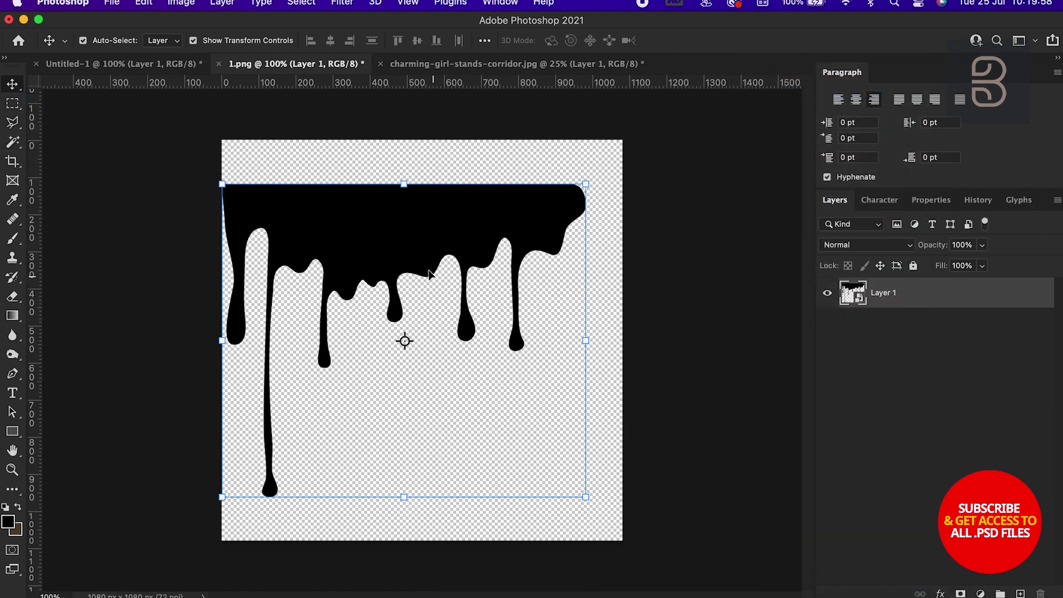
mouse_move(429, 274)
mouse_down()
mouse_move(208, 102)
mouse_move(427, 400)
mouse_up()
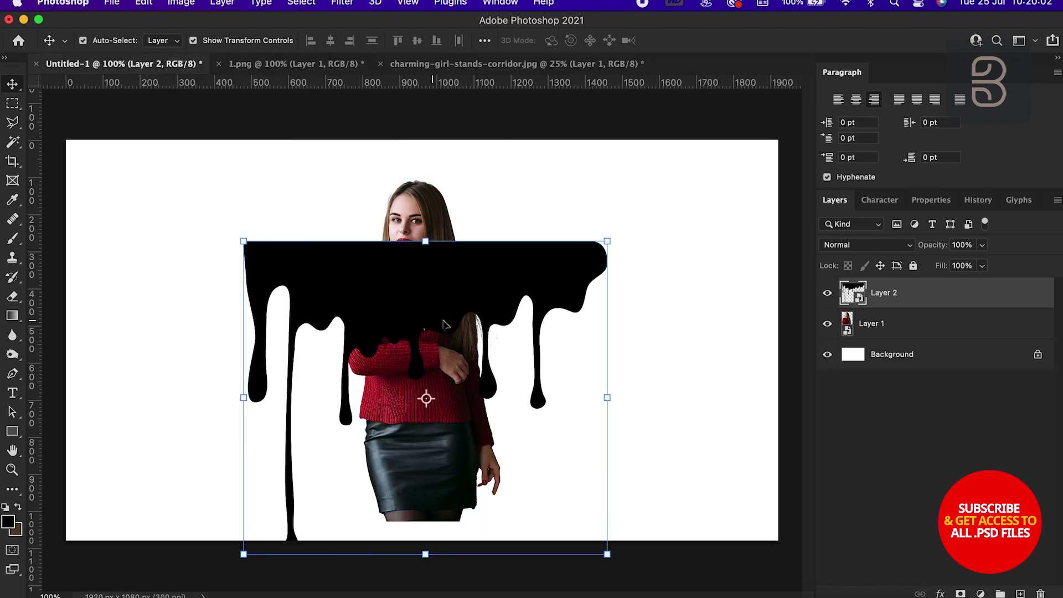
Step: Scale the drip shape down to about 7.6% and position it over the sweater's lower hem
mouse_move(428, 243)
mouse_down()
mouse_move(435, 432)
mouse_move(447, 388)
mouse_up()
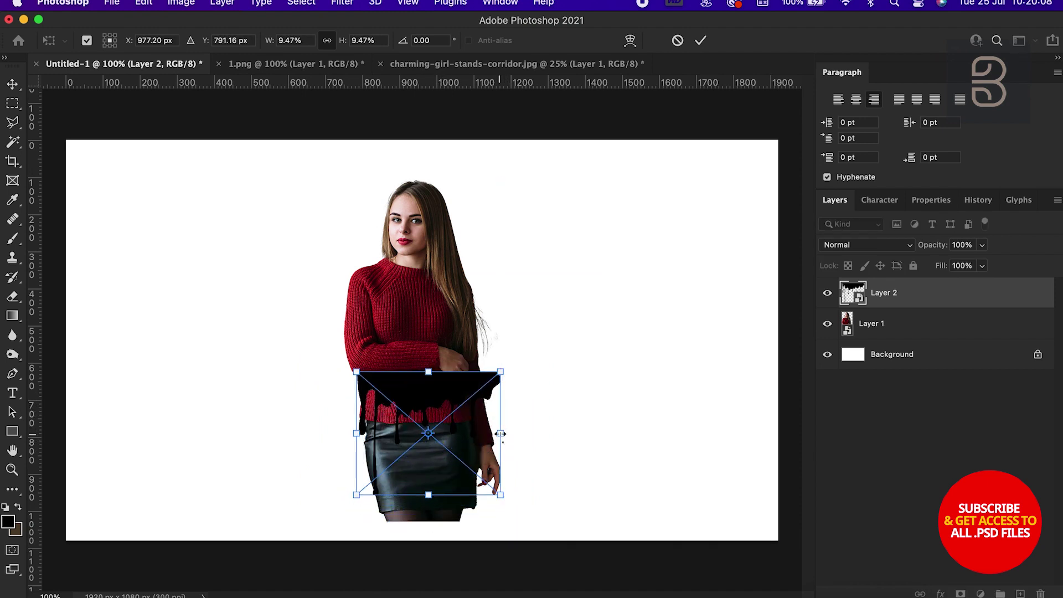
drag(500, 435, 429, 414)
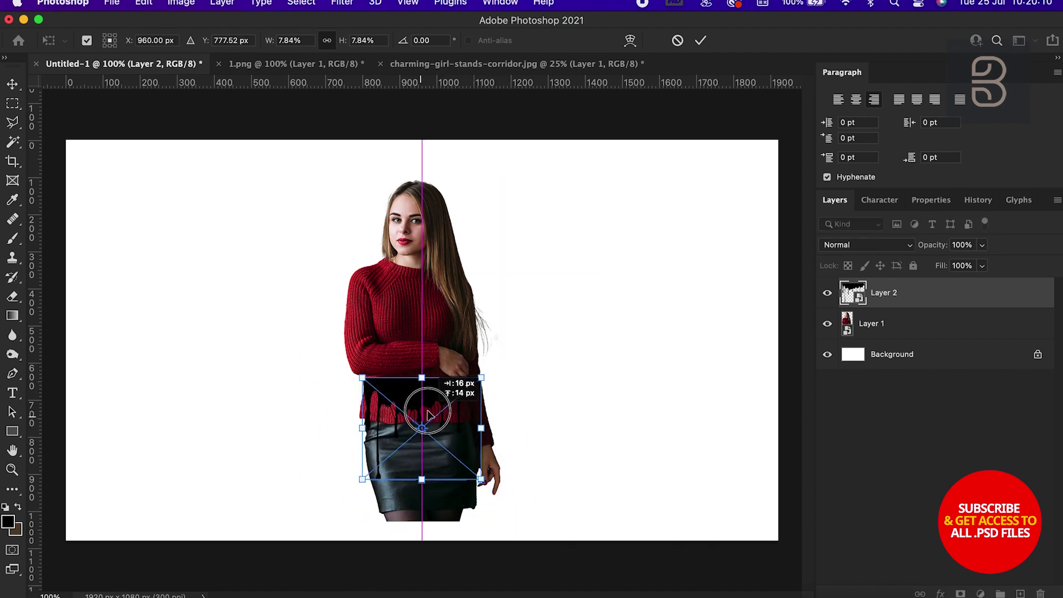
key(ctrl+plus)
key(ctrl+plus)
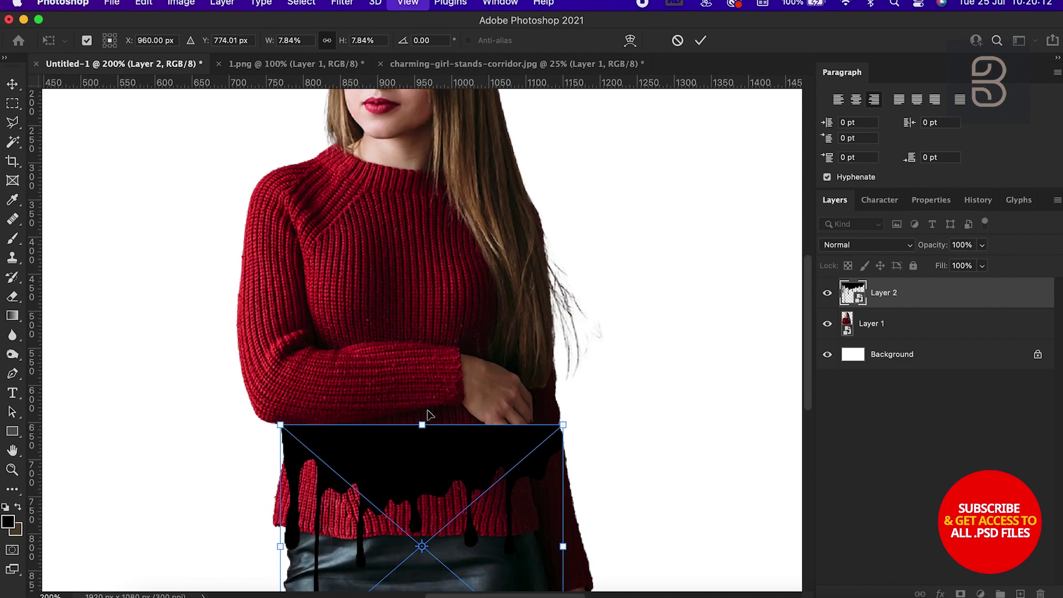
key(ctrl+plus)
key(ctrl+plus)
scroll(428, 412, down, 5)
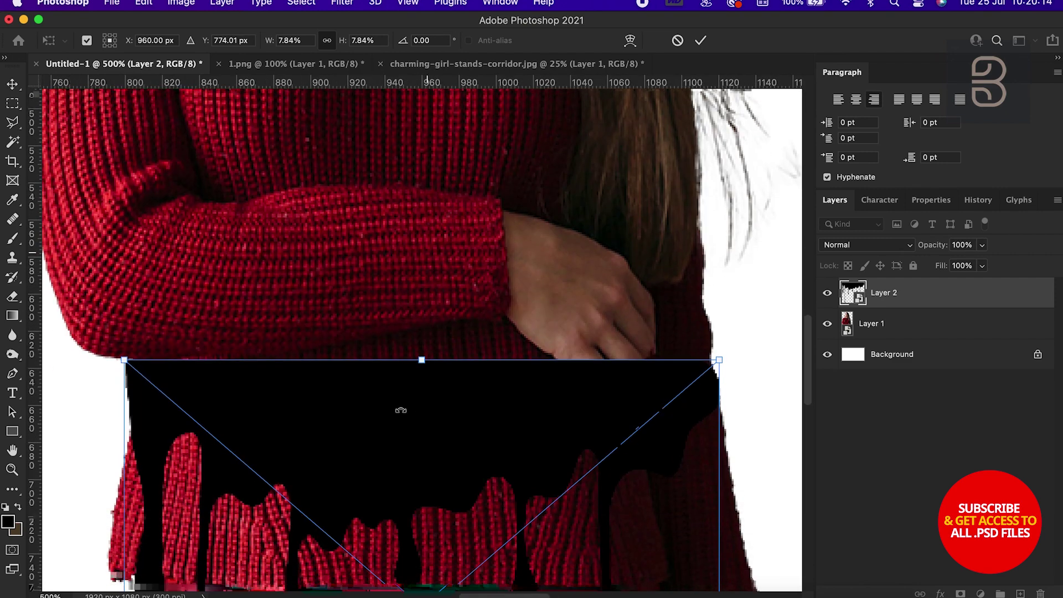
drag(351, 399, 363, 397)
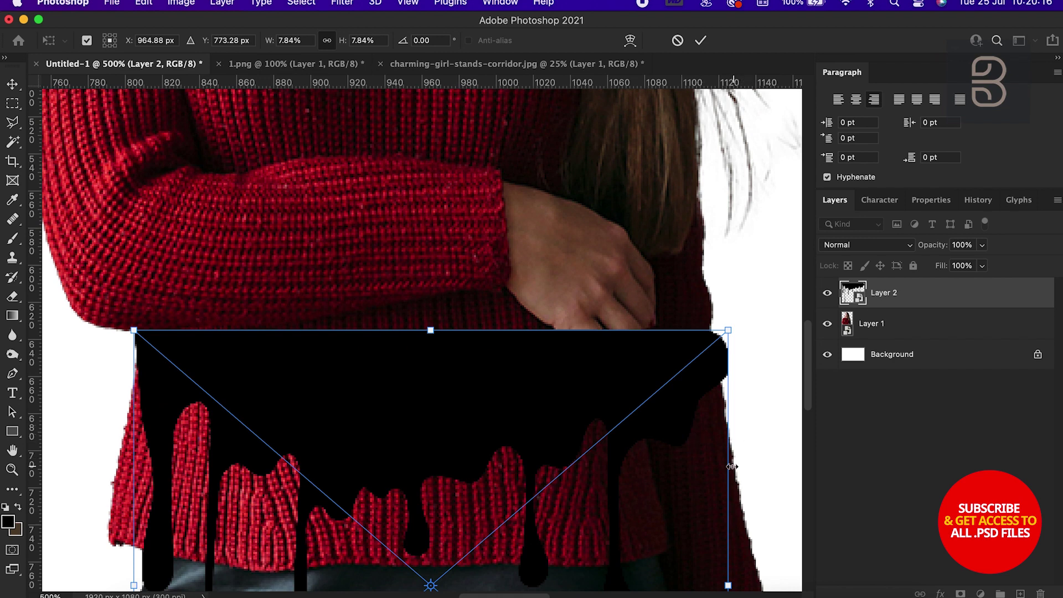
drag(731, 463, 718, 464)
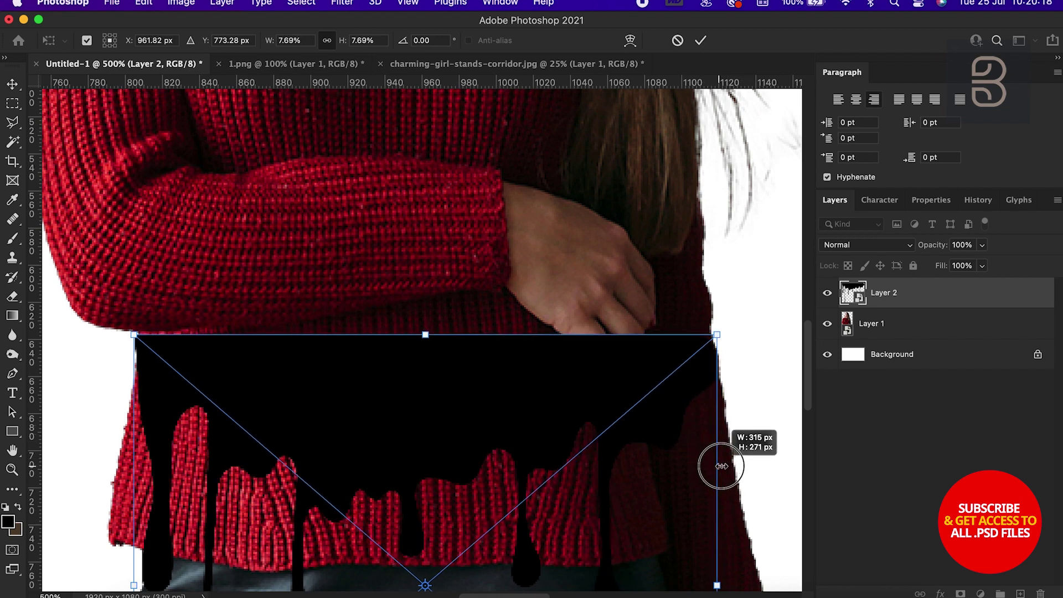
drag(556, 432, 559, 428)
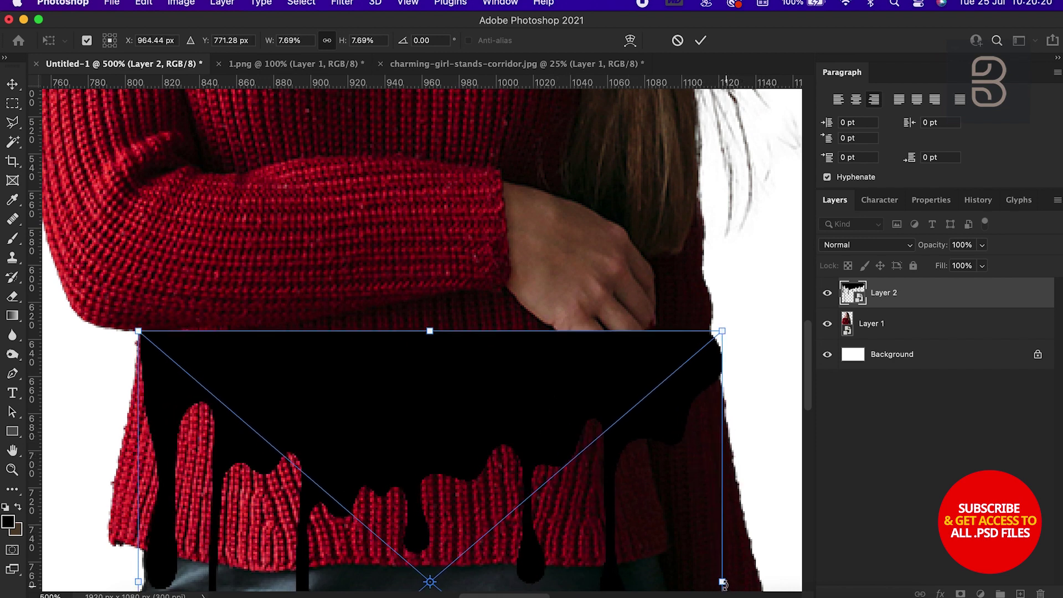
drag(721, 582, 718, 581)
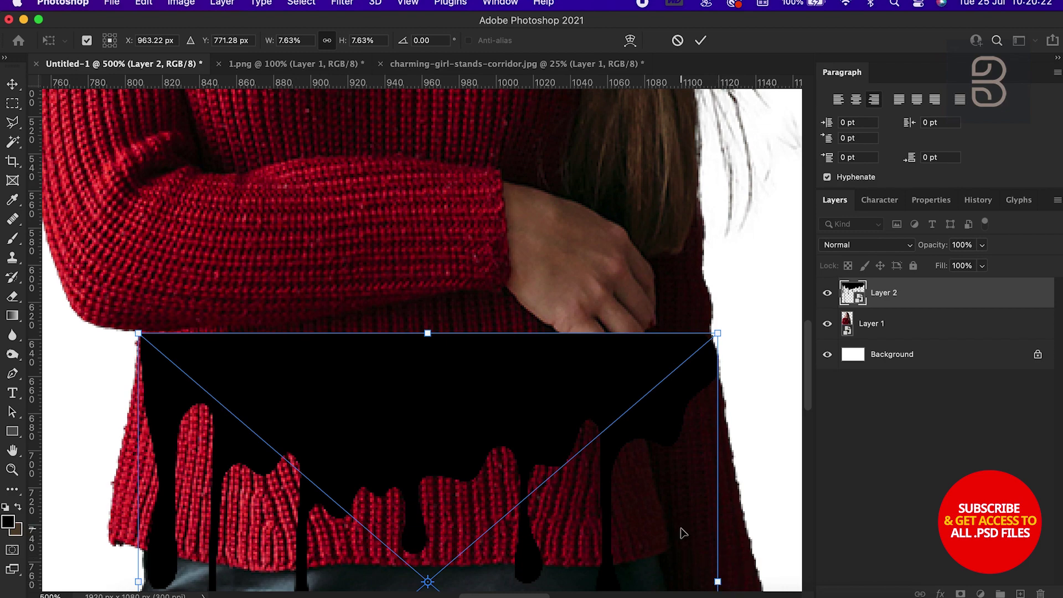
key(Return)
Step: Zoom back out to the whole canvas and reselect the drip layer, Layer 2
key(super+minus)
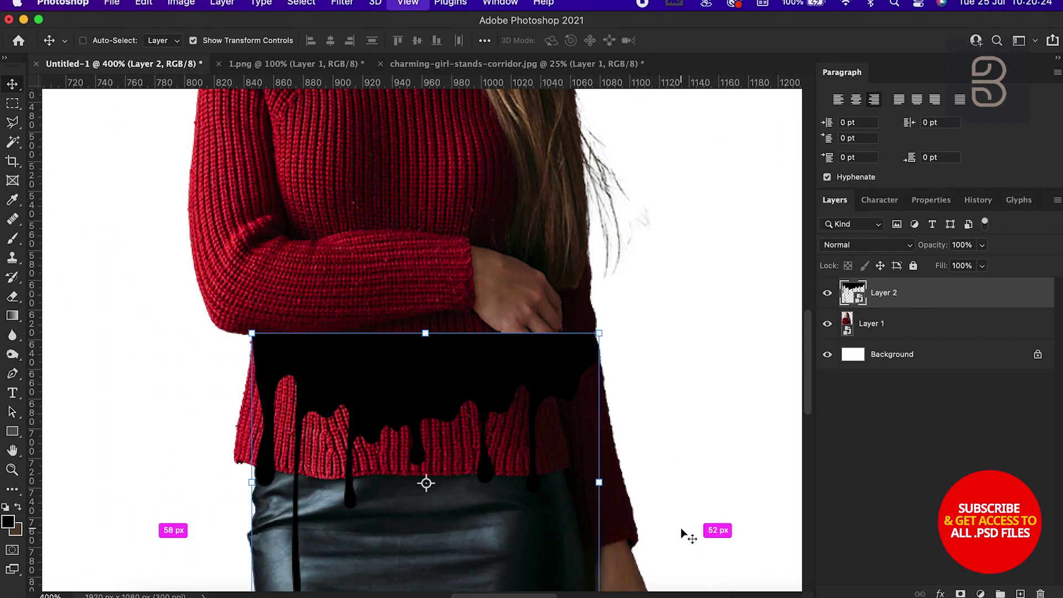
key(super+minus)
key(super+minus)
key(super+minus)
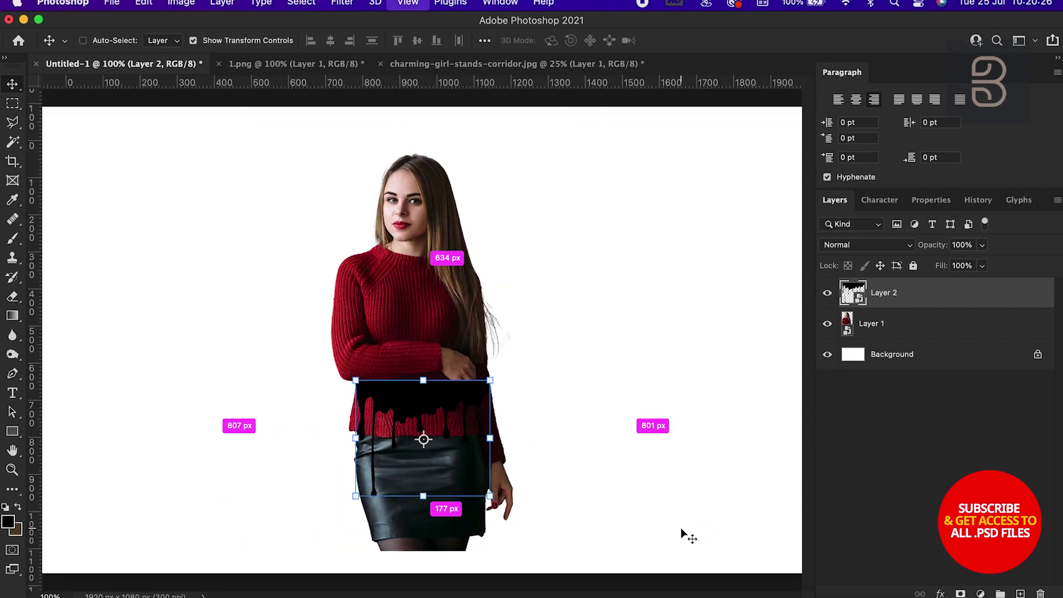
key(super+plus)
key(super+minus)
click(656, 434)
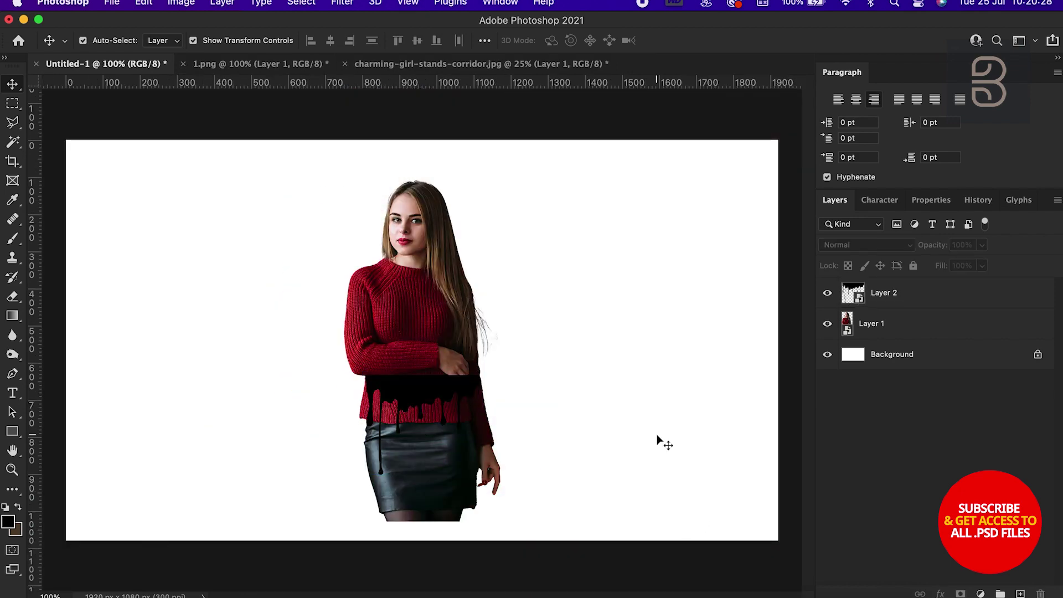
click(878, 302)
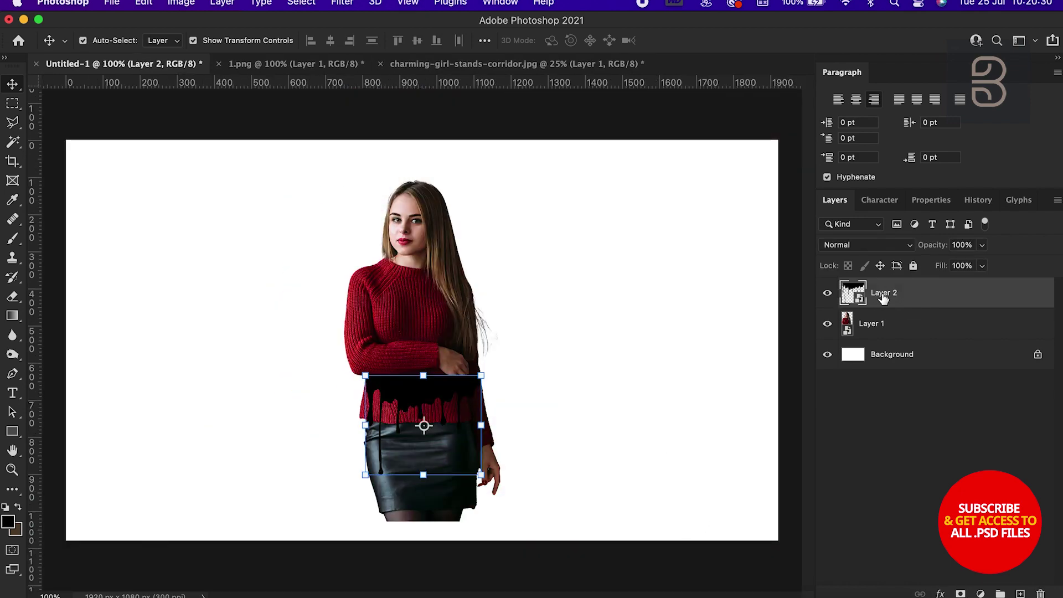
right_click(883, 299)
scroll(819, 316, down, 3)
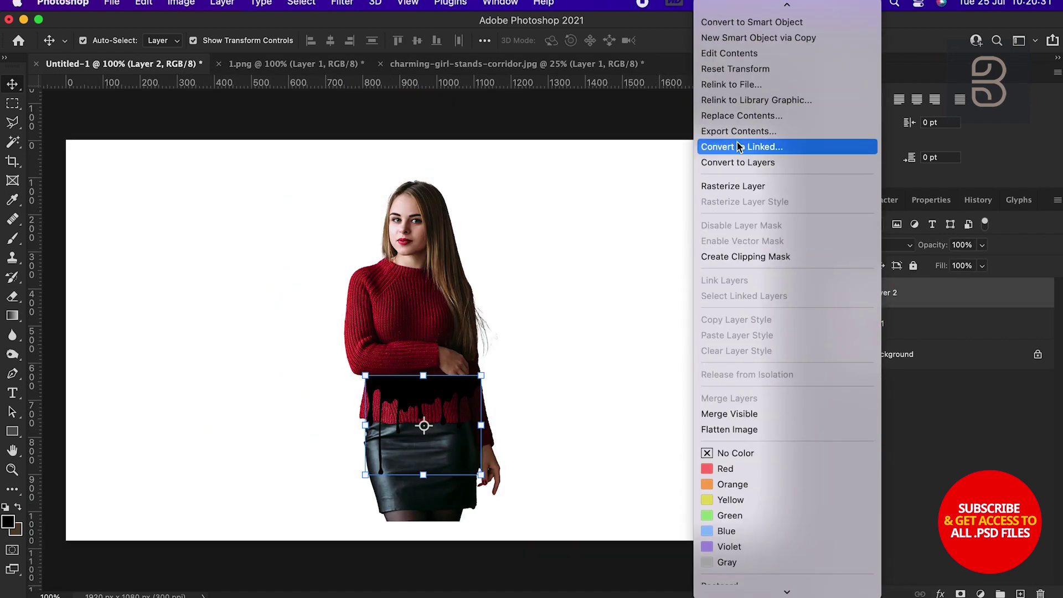
Step: Rasterize the drip layer and load its pixels as a selection
click(733, 185)
right_click(854, 298)
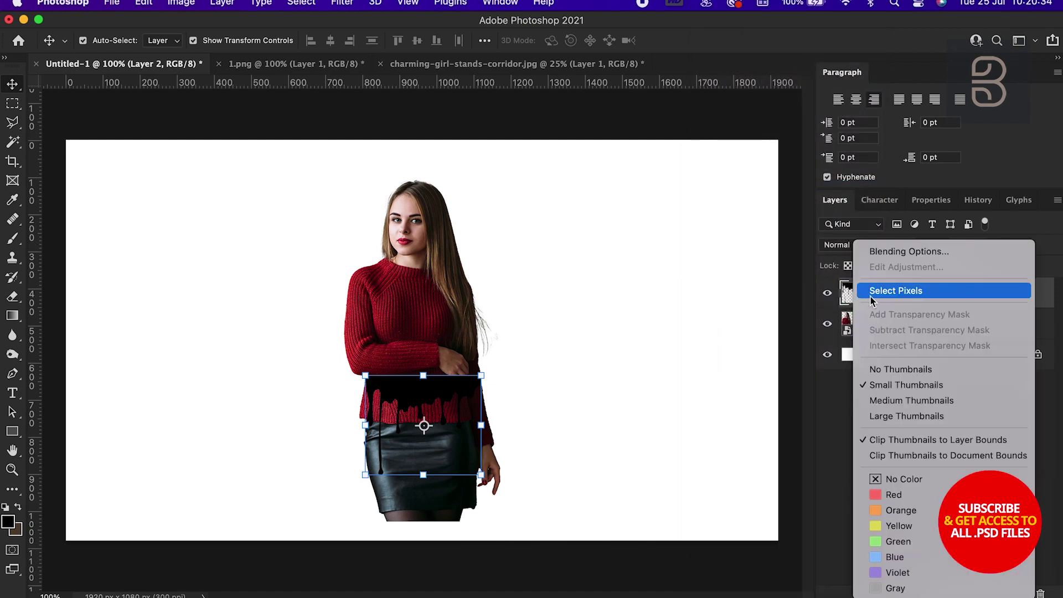
click(881, 296)
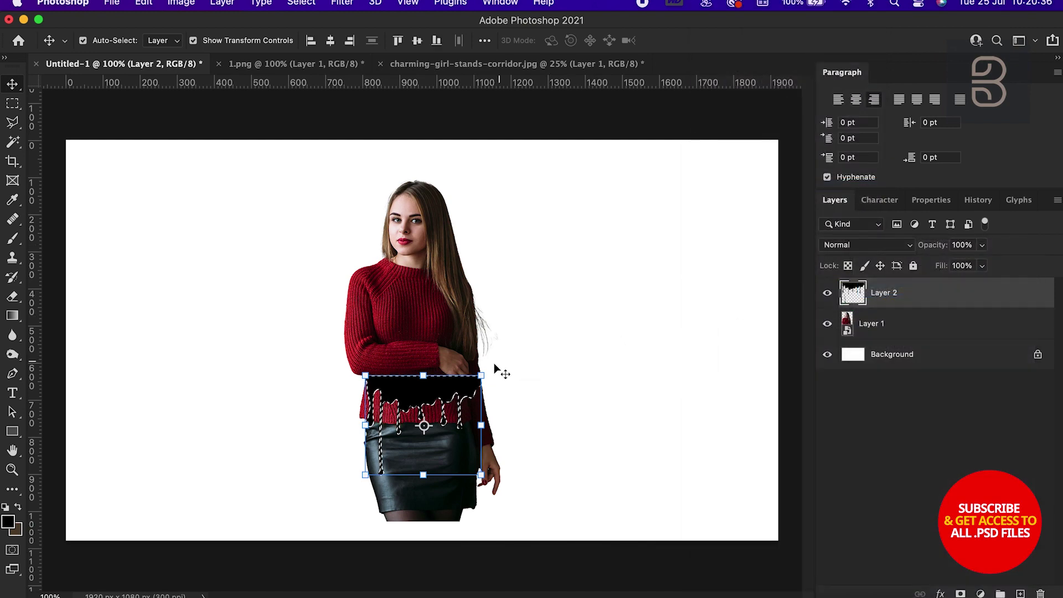
Step: Invert the selection around the drip shape and hide the black drip layer
right_click(451, 392)
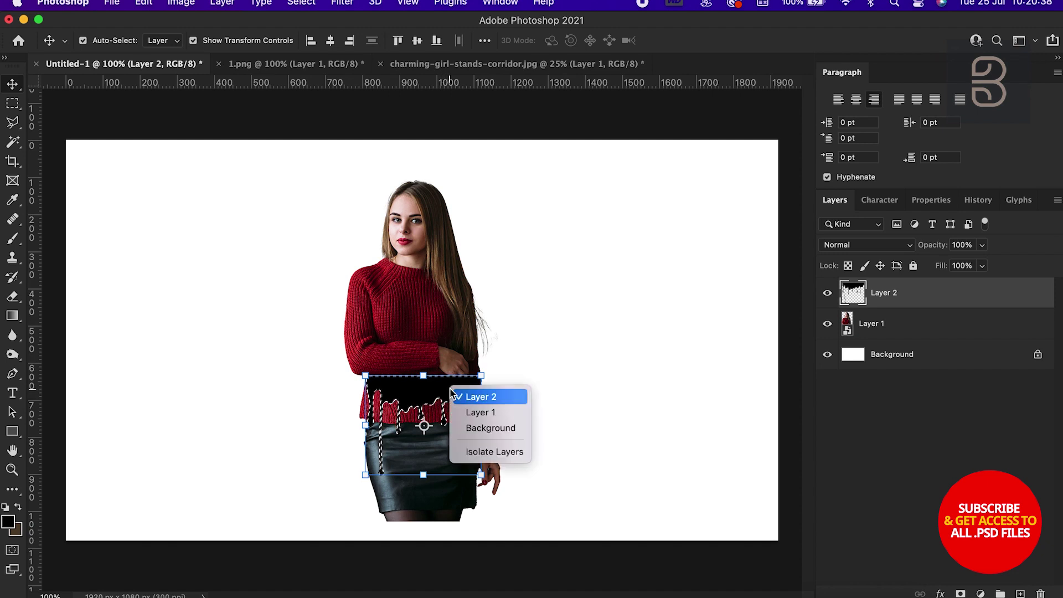
click(437, 398)
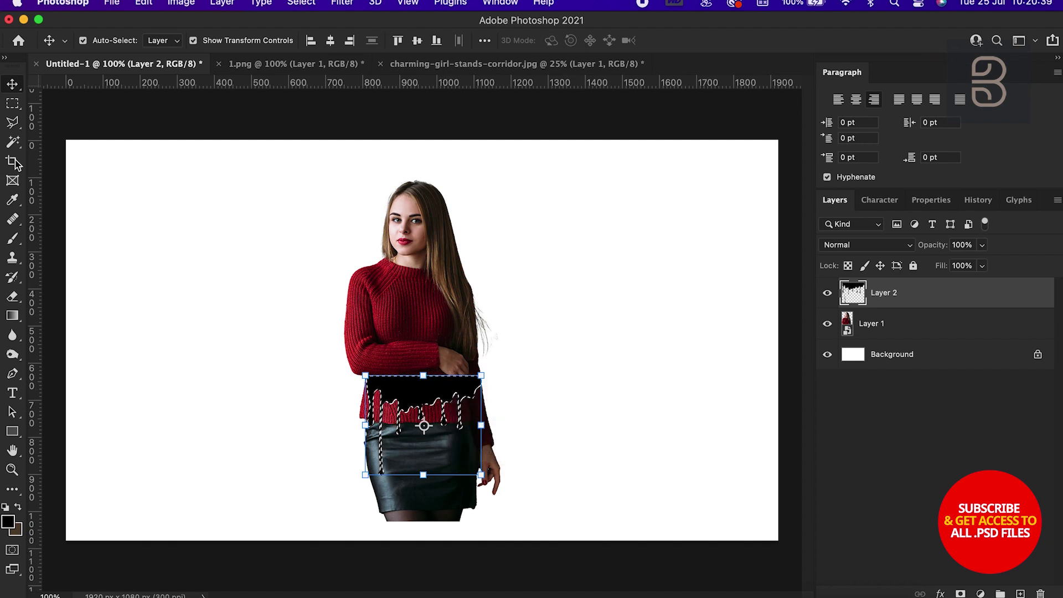
click(12, 103)
right_click(451, 399)
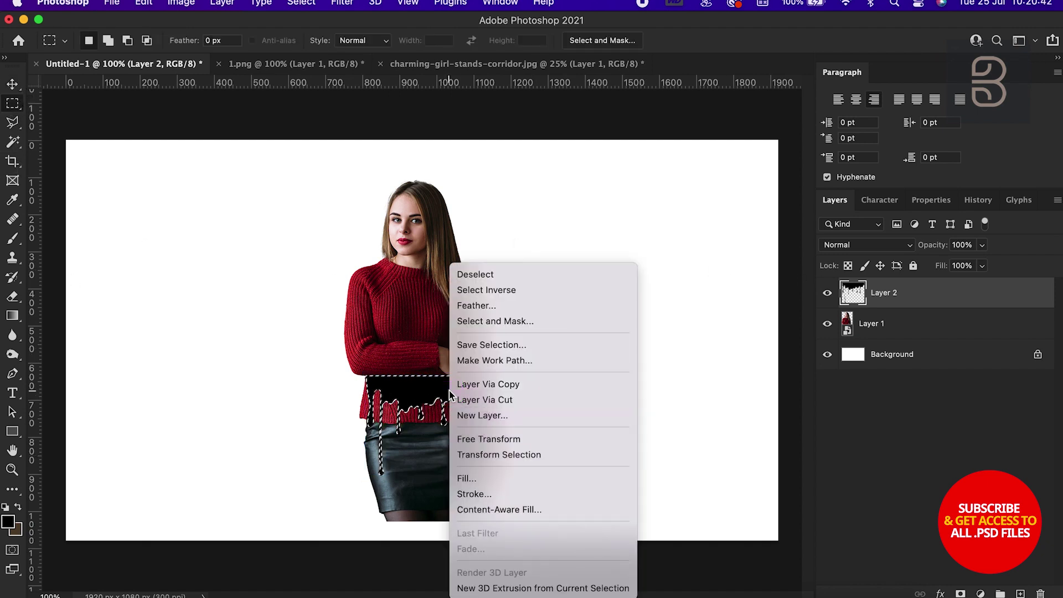
click(497, 290)
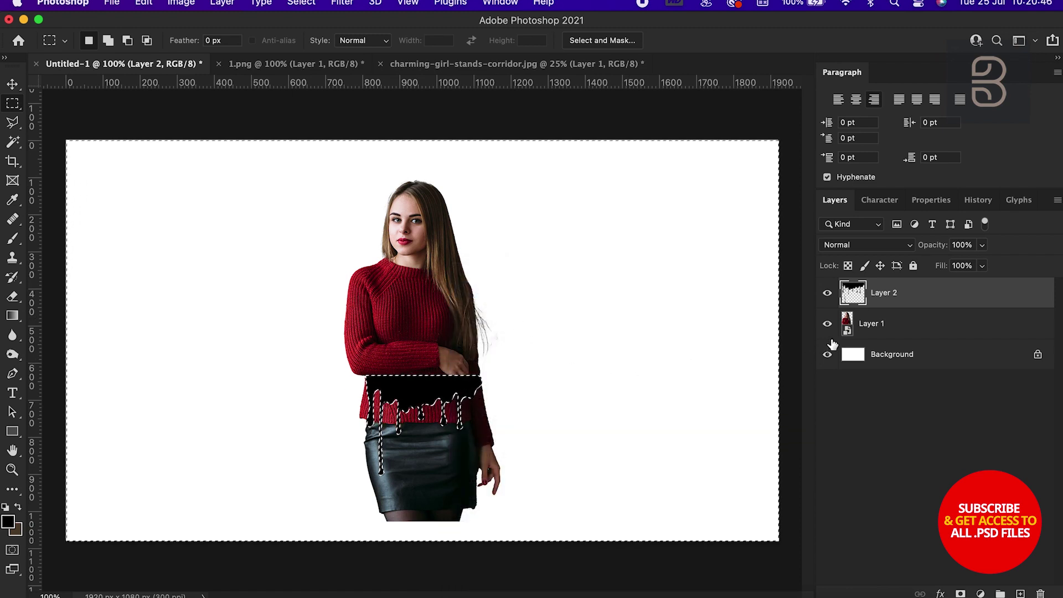
click(828, 294)
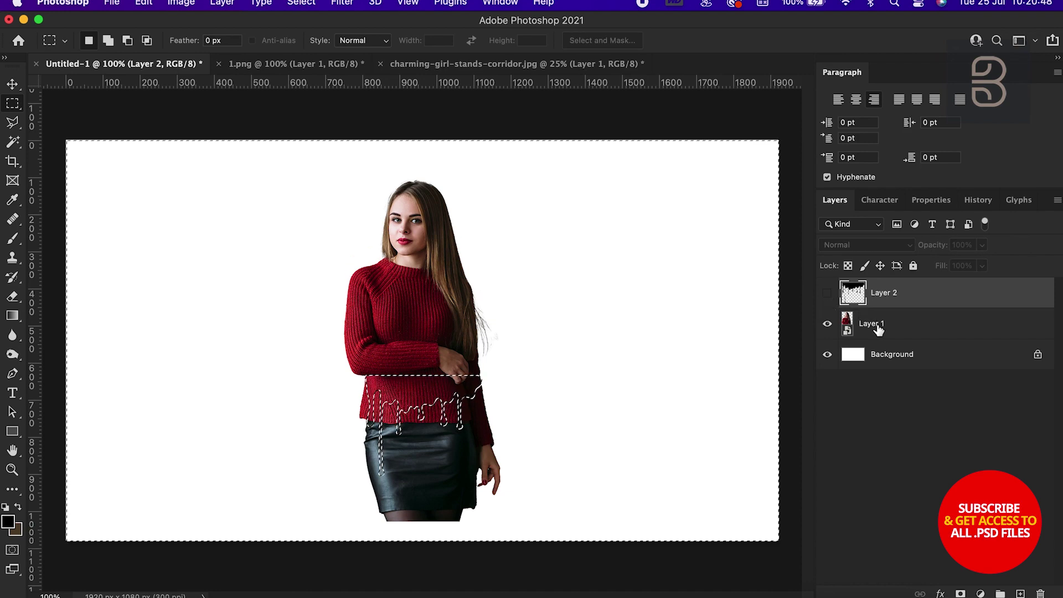
Step: Rasterize Layer 1 containing the woman
click(878, 329)
right_click(884, 326)
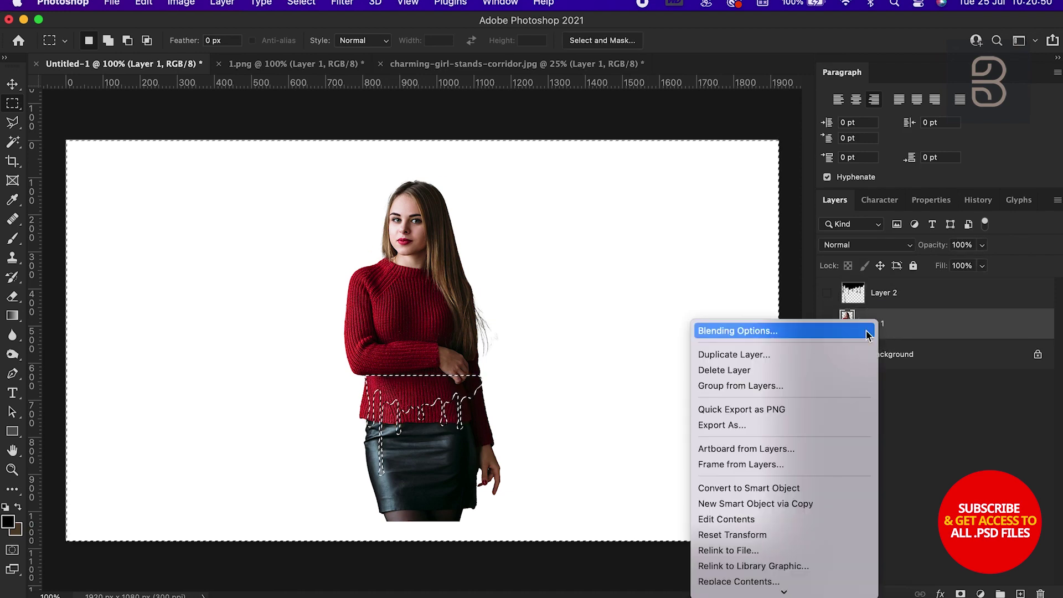
scroll(843, 343, down, 5)
scroll(803, 293, down, 1)
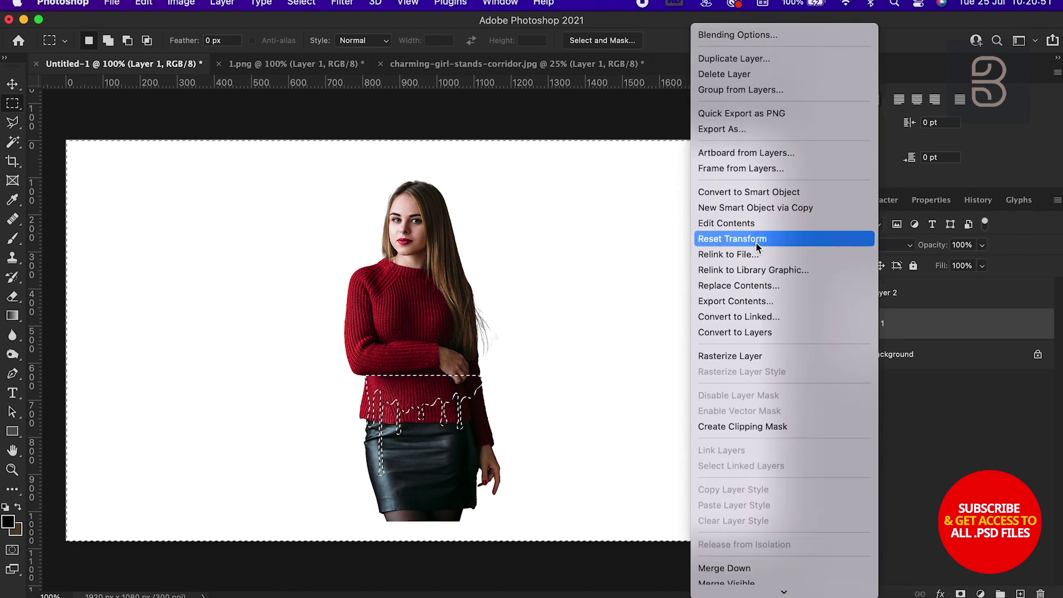
click(729, 356)
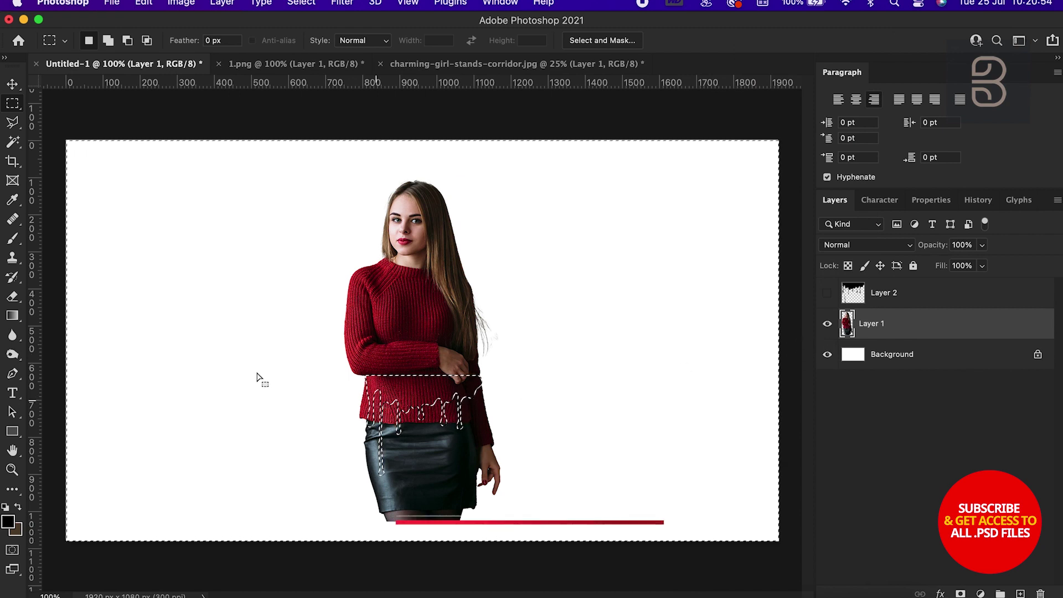
Step: Erase the sweater outside the drip outline on Layer 1, including a leftover red fragment
click(13, 299)
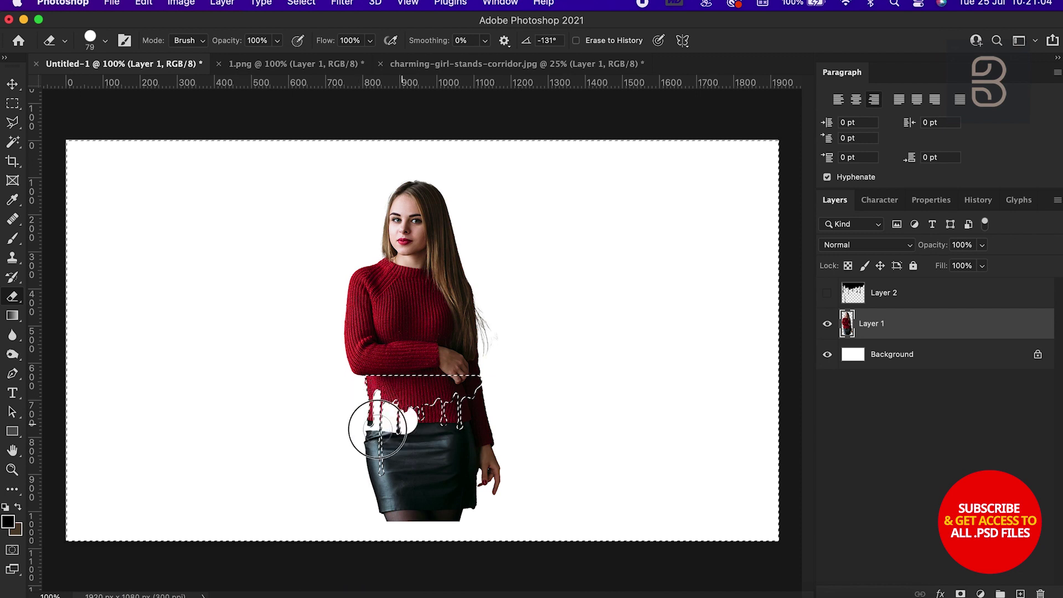
mouse_move(463, 408)
mouse_down()
mouse_move(475, 402)
mouse_move(474, 416)
mouse_move(380, 434)
mouse_move(304, 502)
mouse_move(501, 515)
mouse_move(404, 498)
mouse_move(479, 455)
mouse_move(494, 419)
mouse_up()
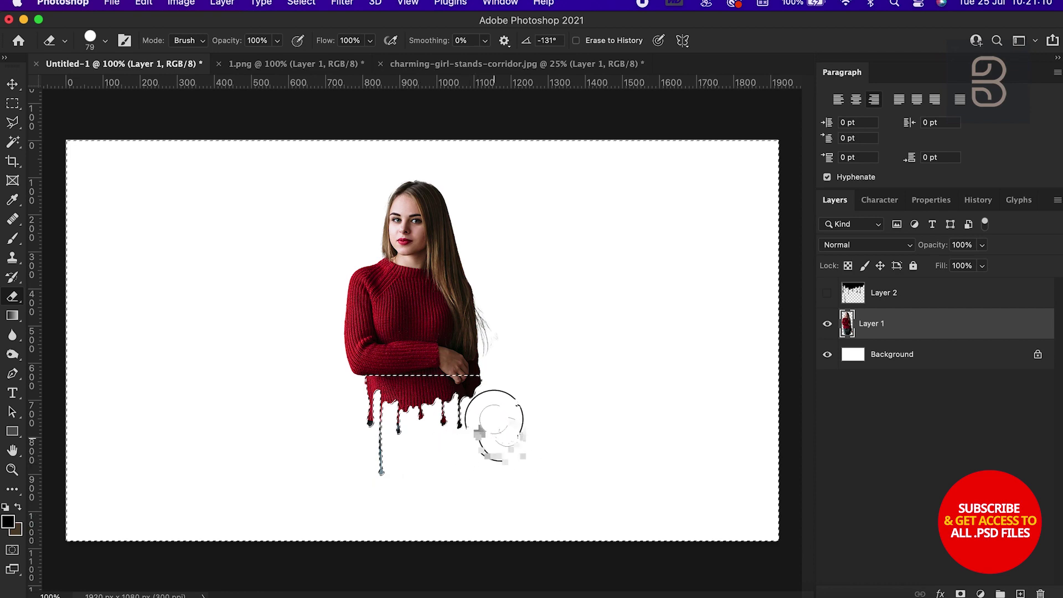
key(ctrl+z)
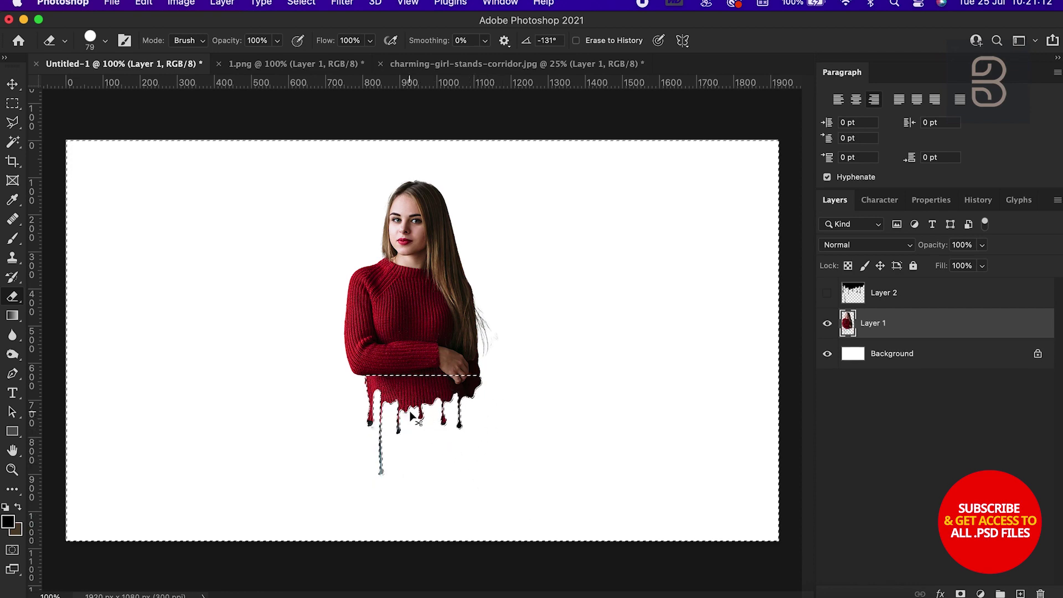
scroll(411, 416, up, 2)
scroll(411, 417, up, 2)
scroll(411, 416, up, 1)
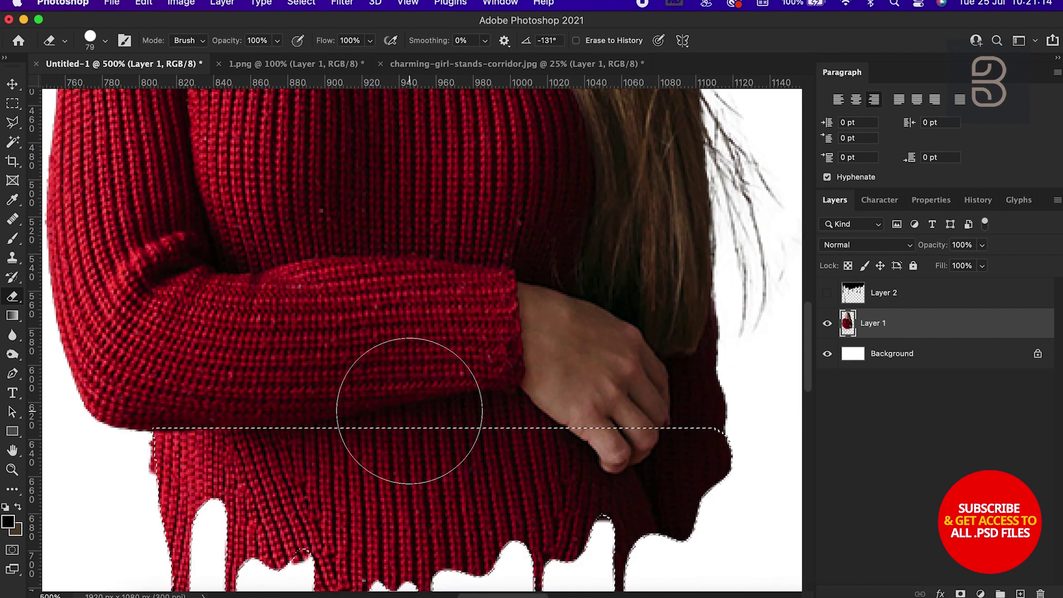
drag(97, 509, 105, 459)
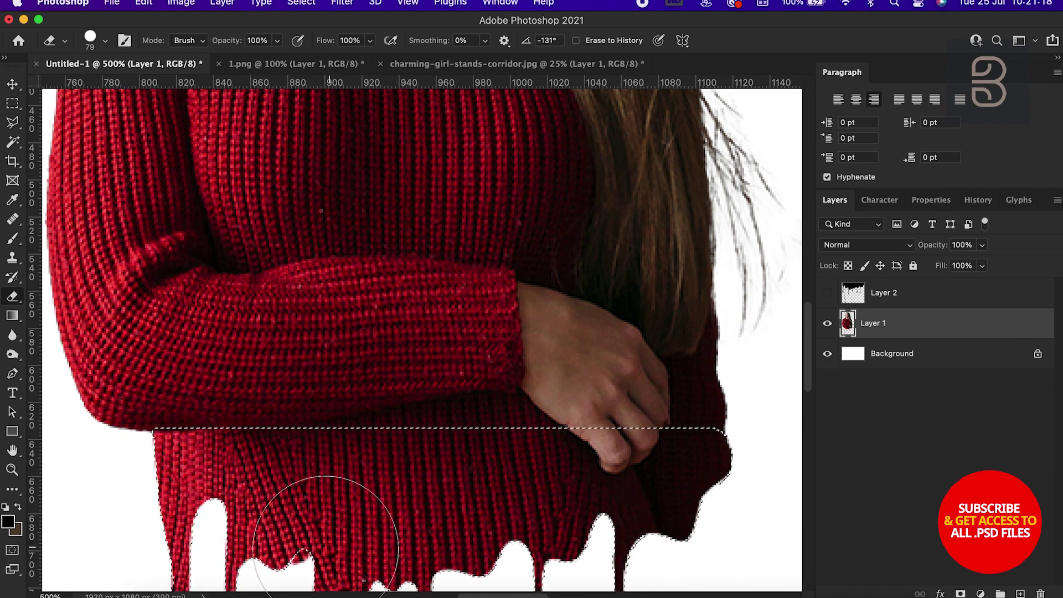
scroll(326, 548, down, 3)
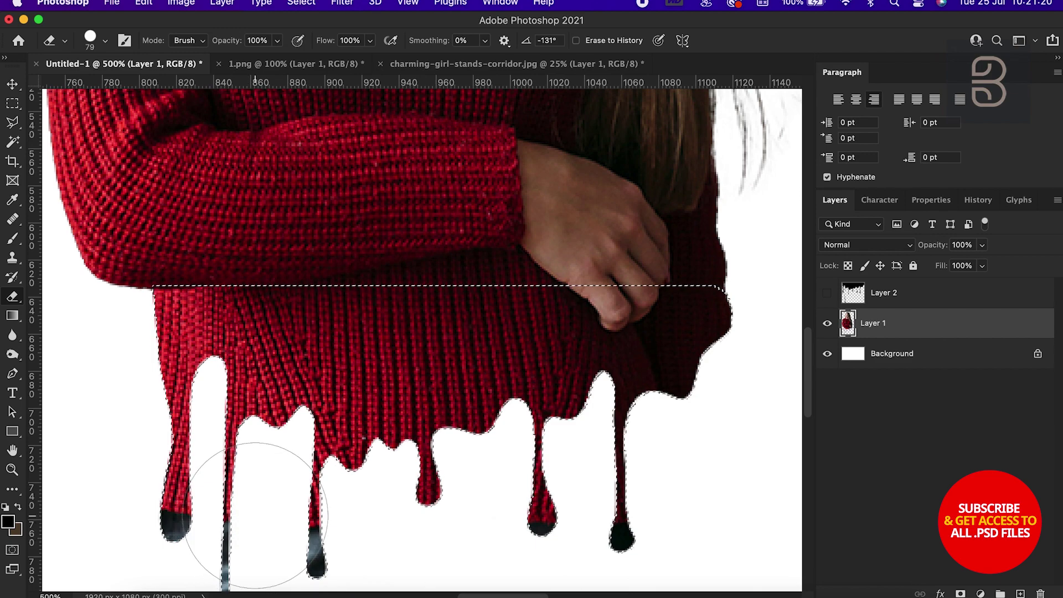
Step: Zoom out to the whole canvas and clear the selection
key(super+minus)
key(super+minus)
key(super+minus)
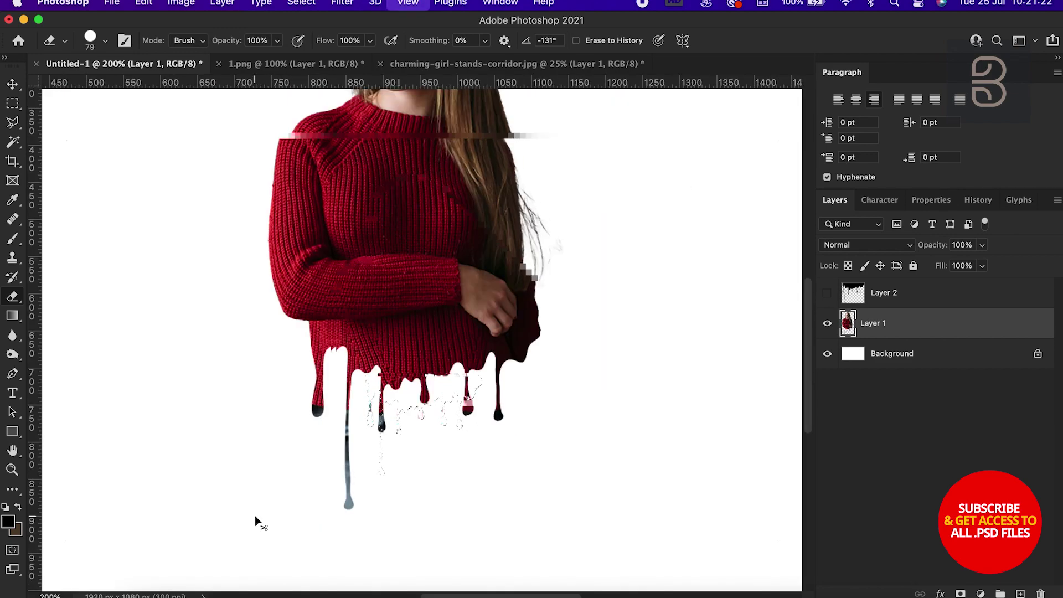
key(super+minus)
key(m)
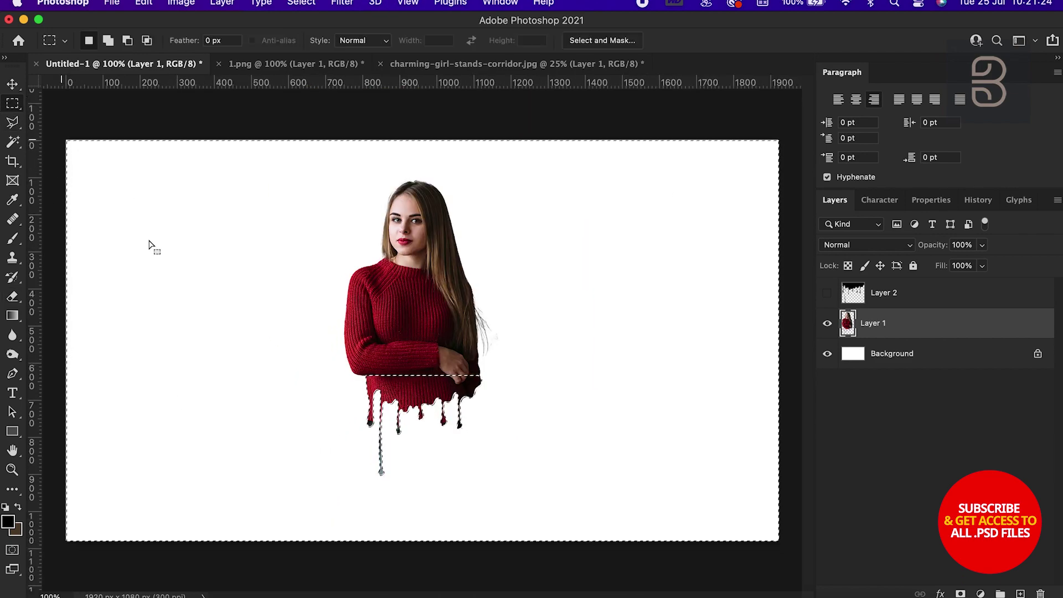
key(super+d)
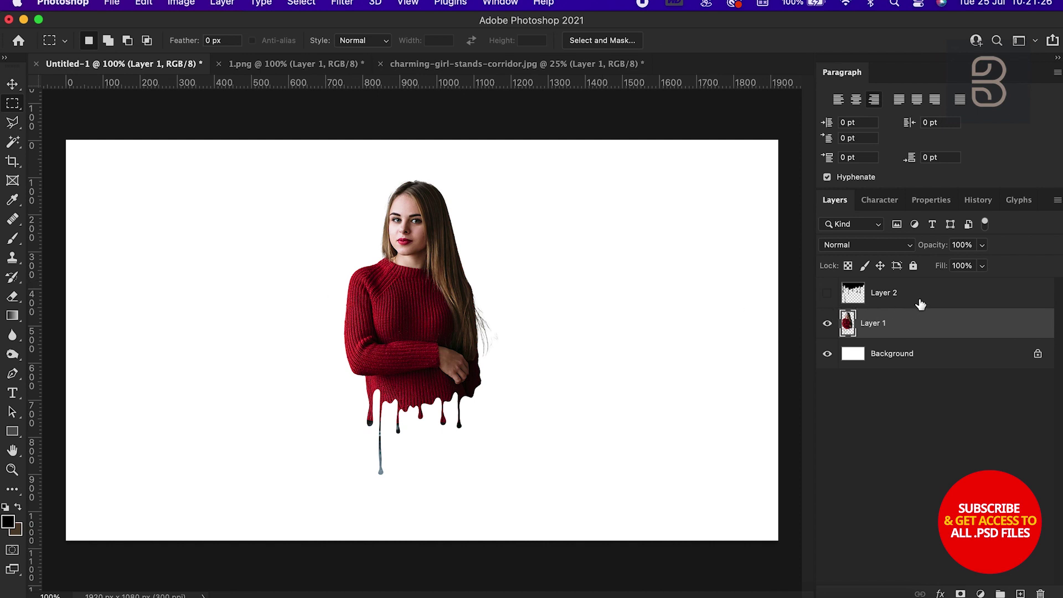
Step: Delete the hidden drip Layer 2 and select the Background layer
click(921, 302)
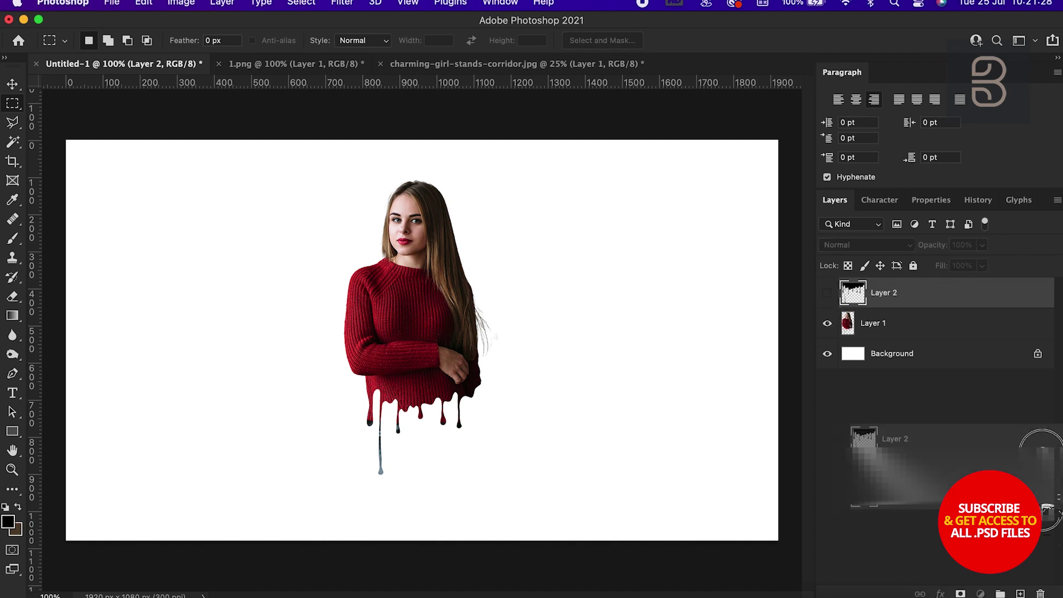
drag(924, 294, 1040, 593)
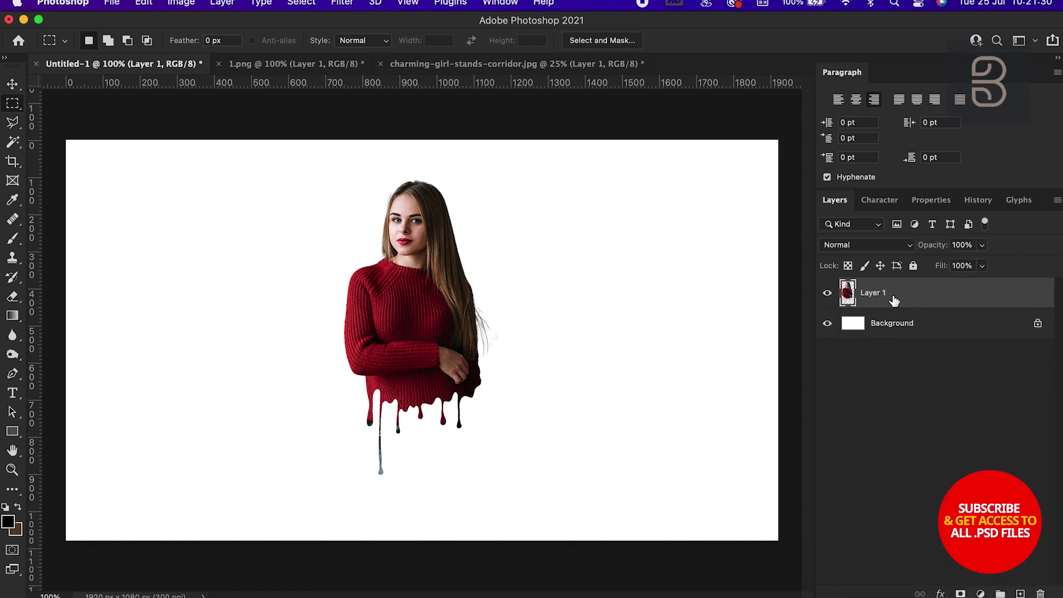
drag(901, 327, 898, 329)
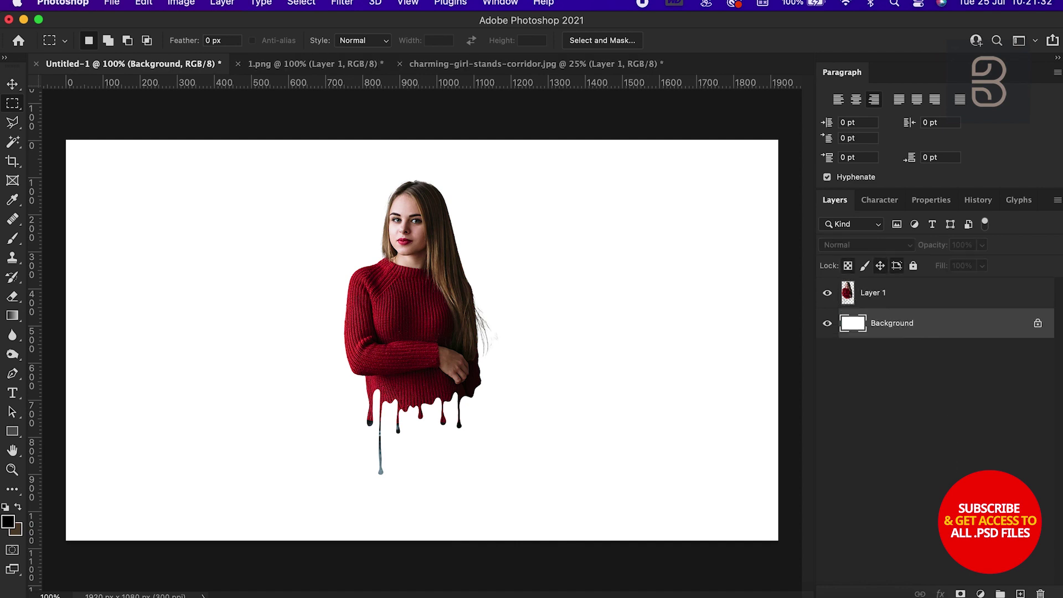
click(981, 592)
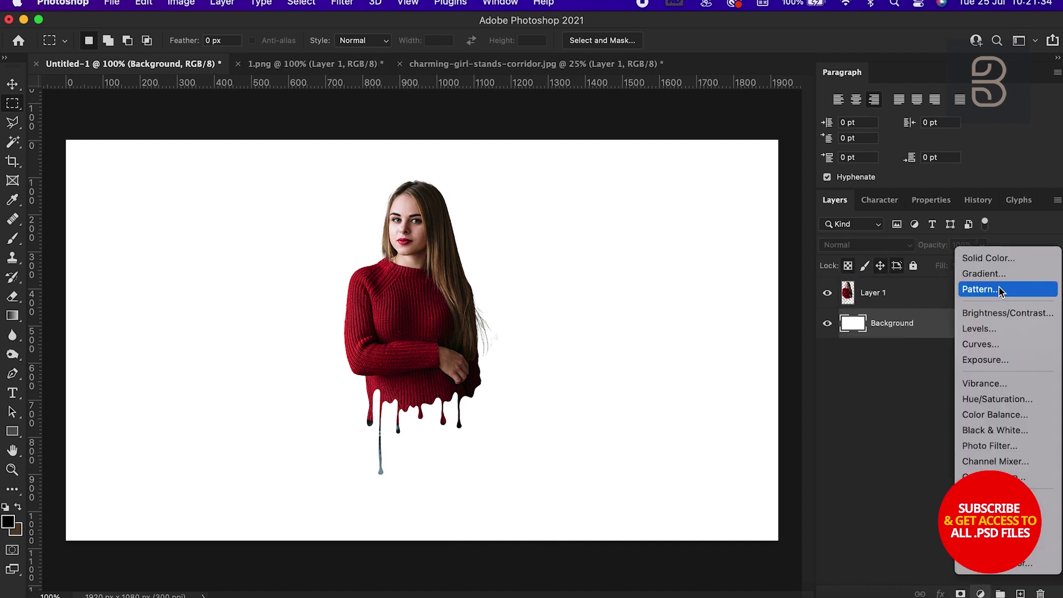
Step: Add a Solid Color fill layer in deep red #720110 above the Background
click(998, 263)
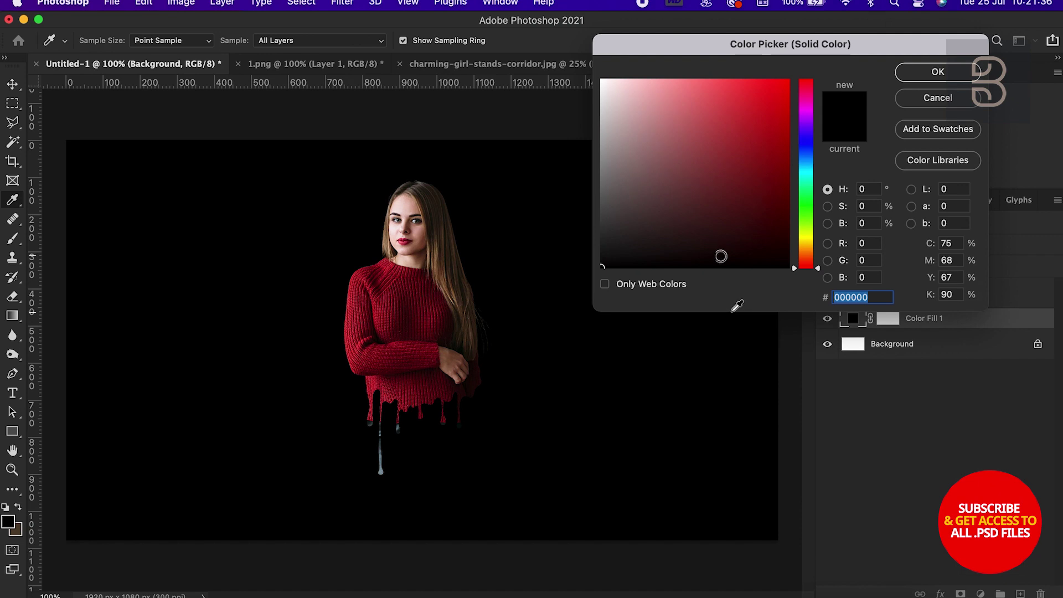
drag(353, 286, 357, 305)
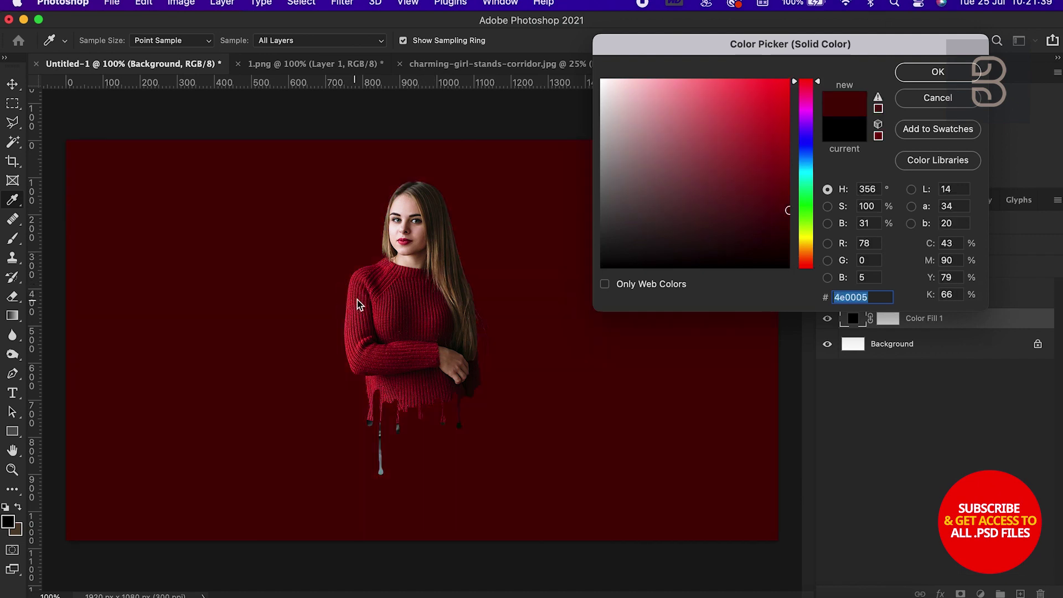
click(357, 300)
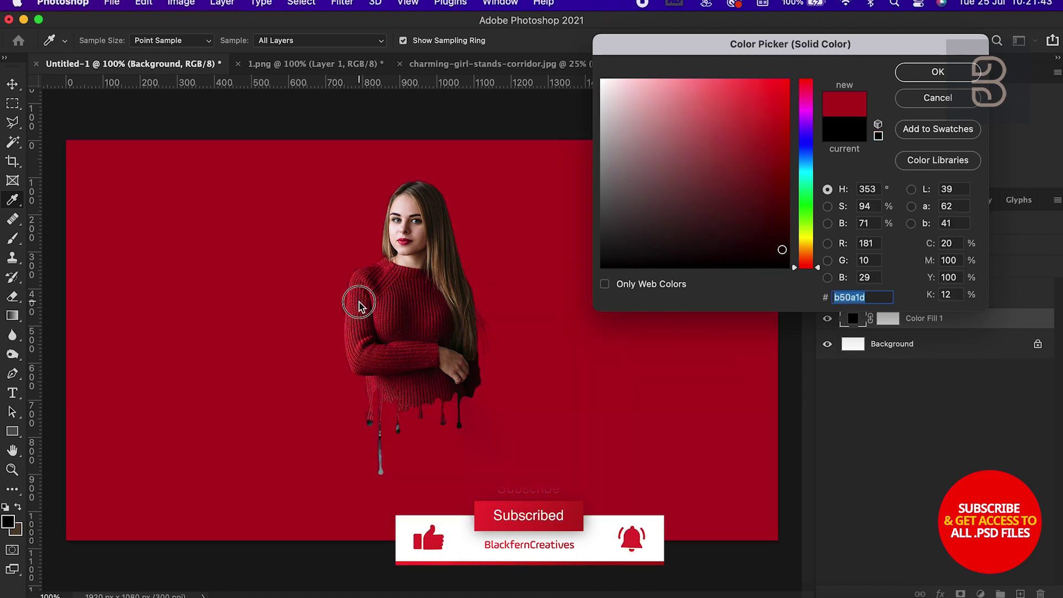
drag(369, 301, 359, 305)
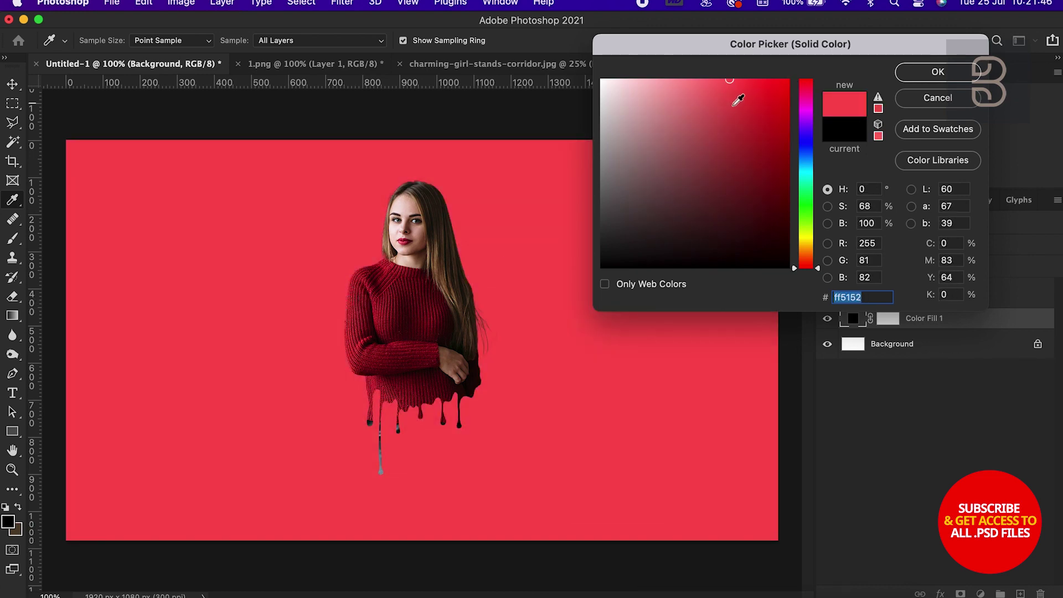
drag(739, 100, 749, 120)
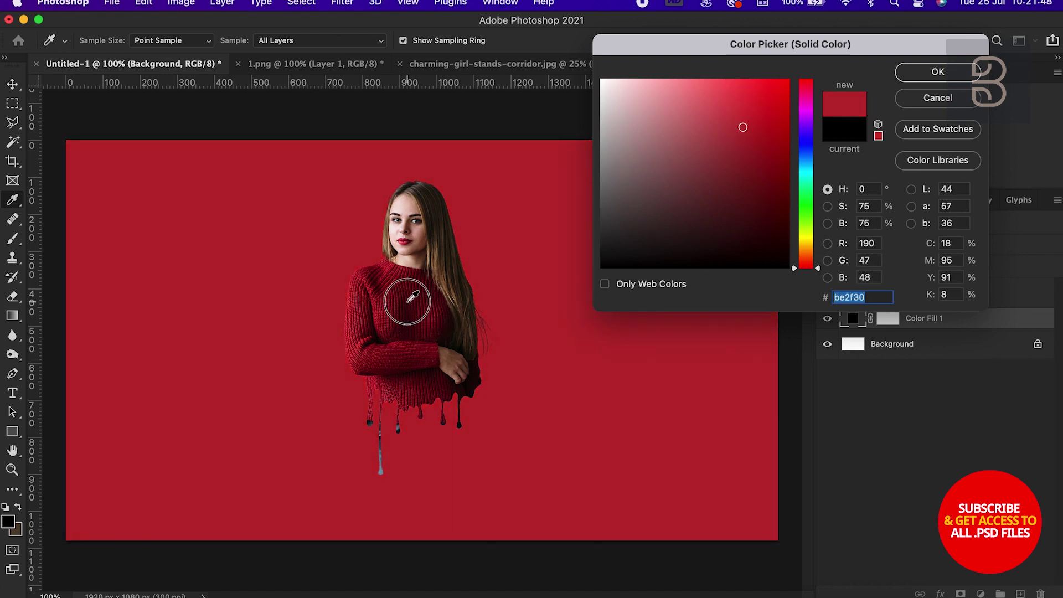
drag(410, 300, 400, 287)
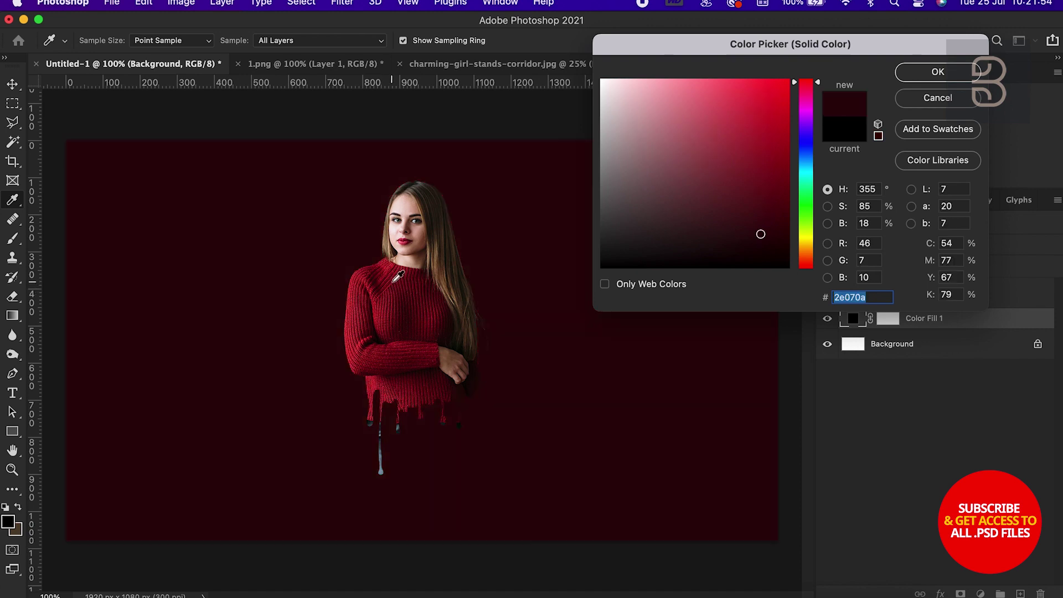
drag(394, 284, 393, 283)
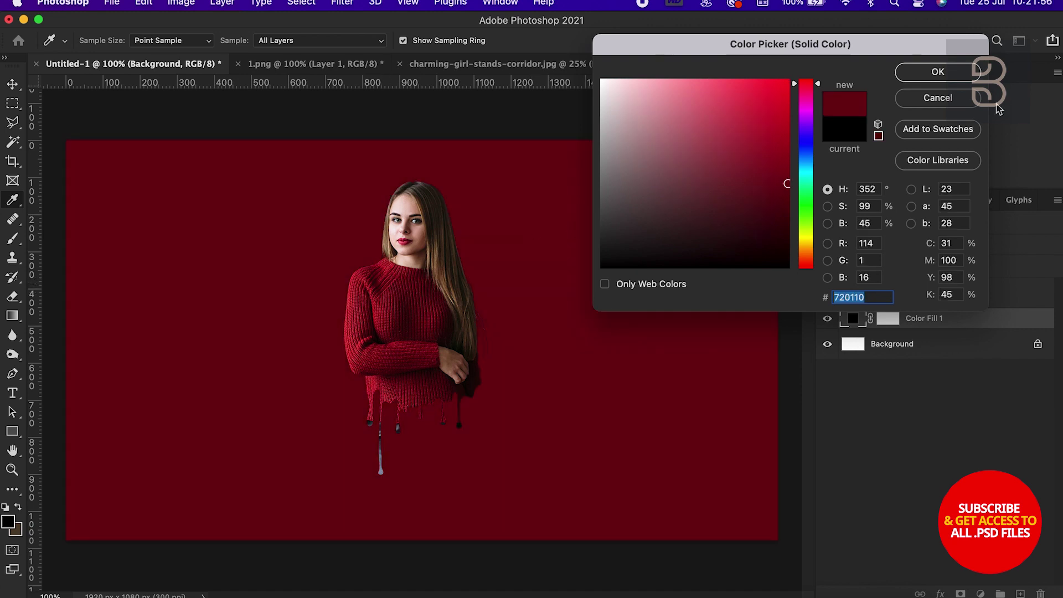
click(952, 81)
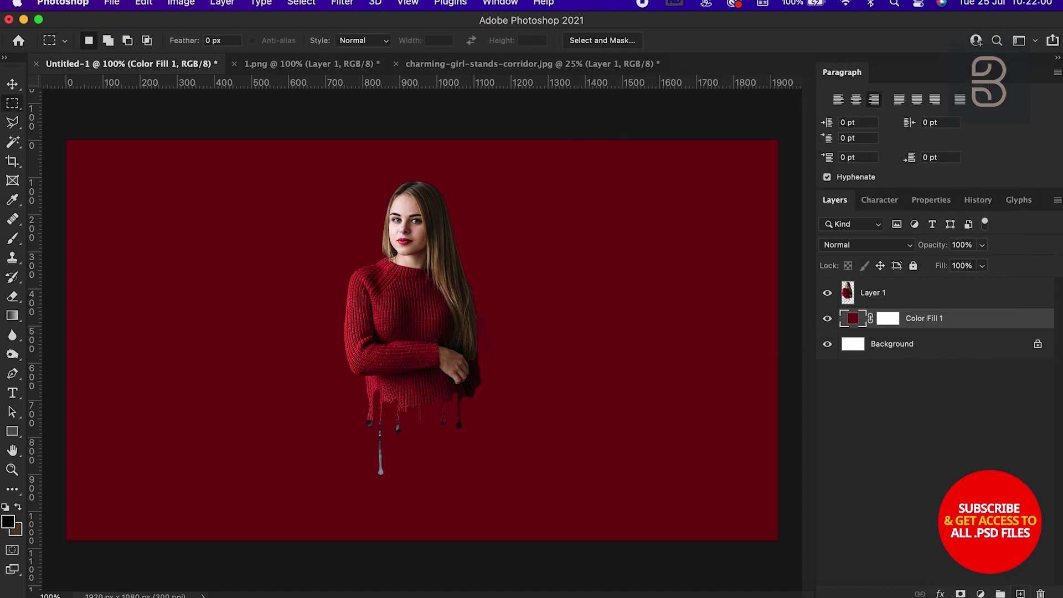
Step: Add a new Layer 2 and set up a fully round brush at about 396 px
click(1021, 593)
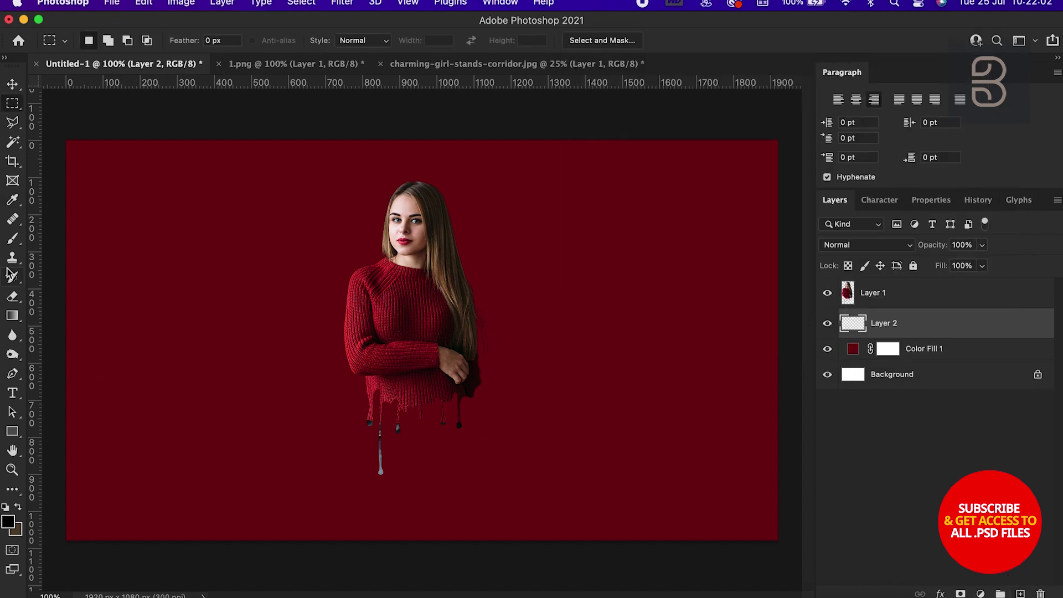
click(13, 238)
right_click(310, 235)
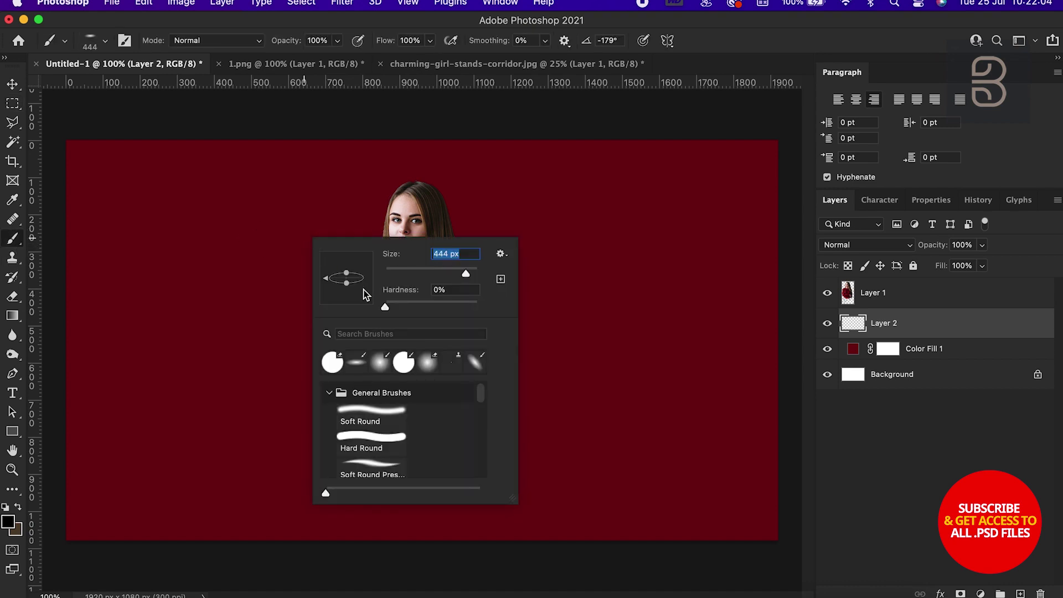
drag(347, 284, 347, 294)
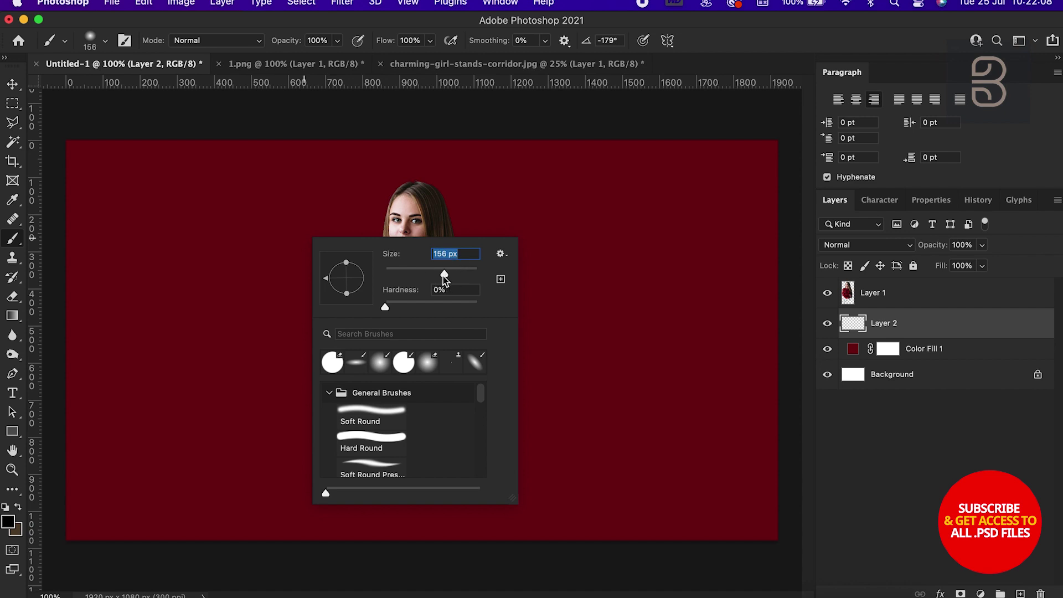
key(Return)
right_click(191, 264)
drag(328, 299, 347, 299)
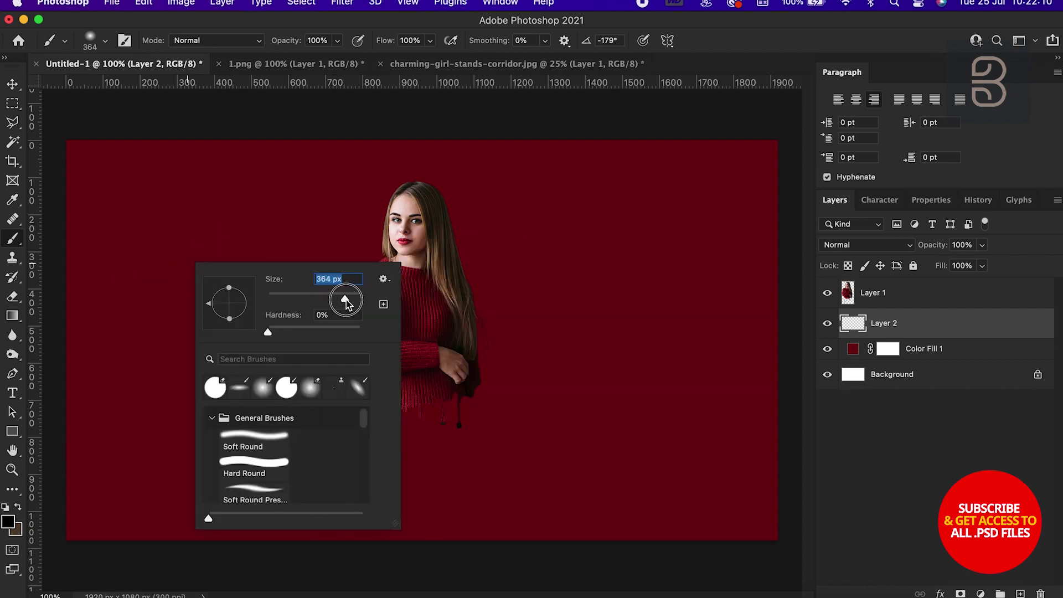
Step: Sample the dark red background and choose a brighter red foreground colour
click(10, 525)
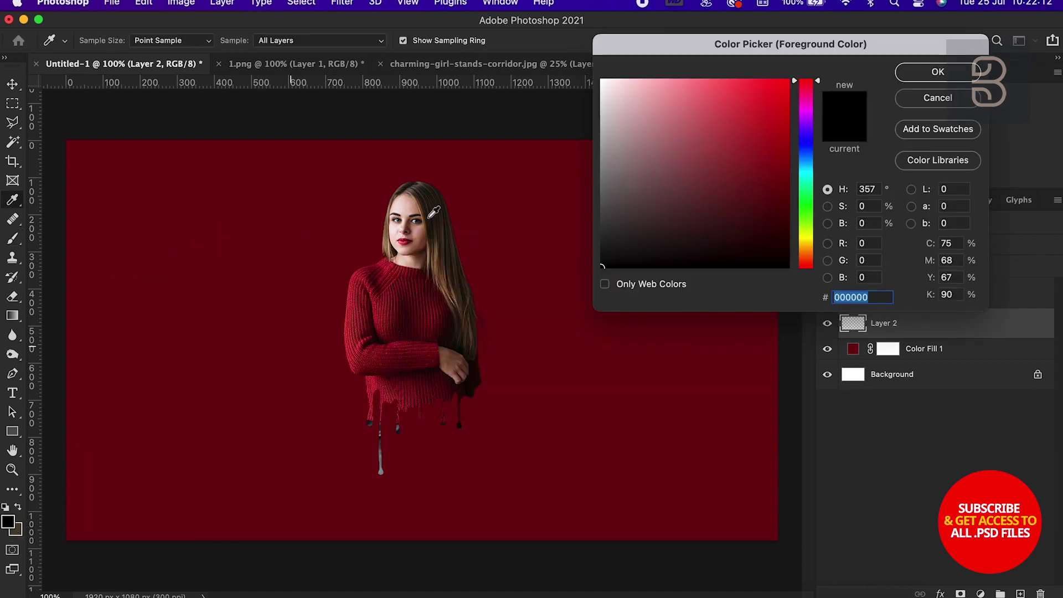
click(258, 229)
drag(761, 128, 767, 135)
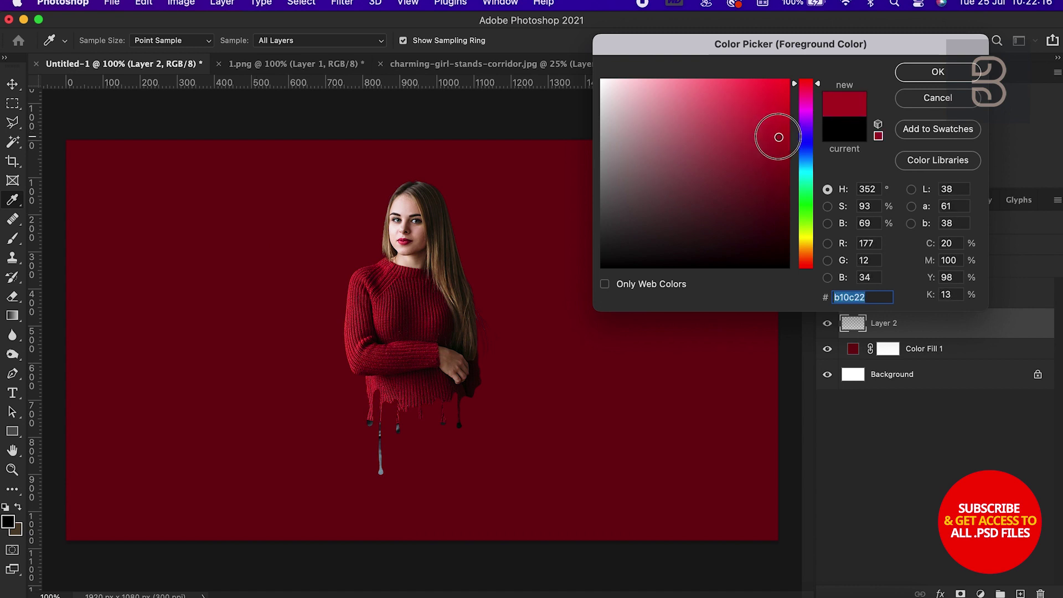
click(935, 74)
Step: Enlarge the Soft Round brush to 1760 px
right_click(418, 316)
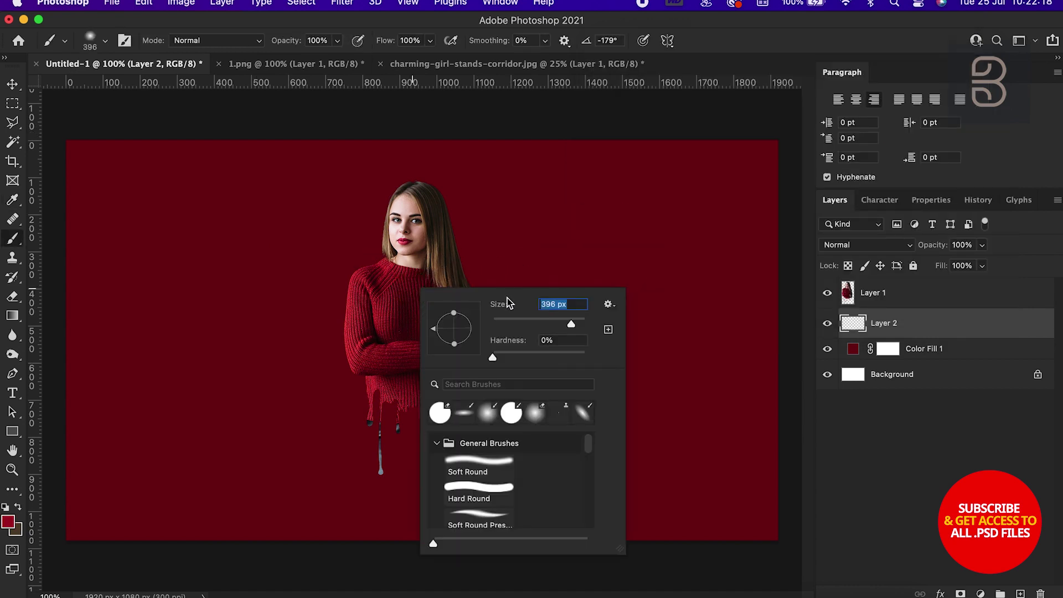
key(Escape)
right_click(439, 279)
drag(561, 327, 578, 327)
key(Escape)
super+right_click(416, 281)
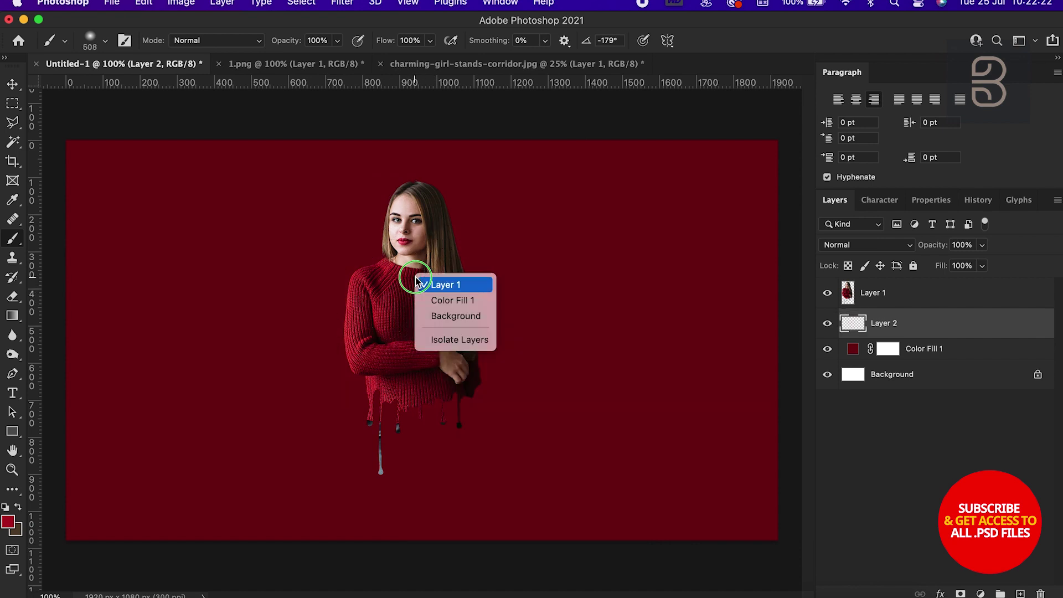
key(Escape)
right_click(422, 254)
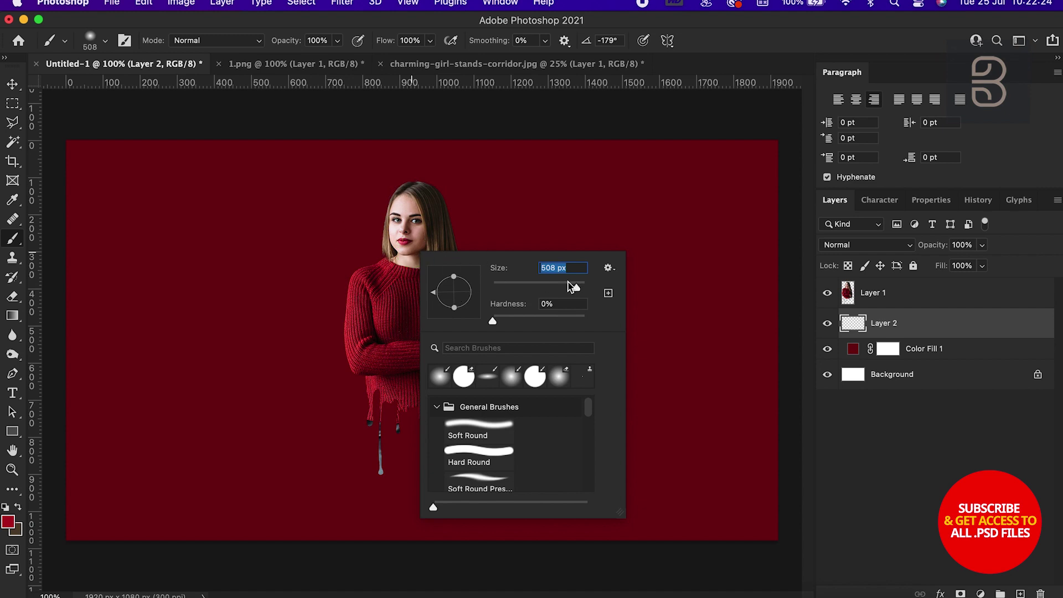
drag(568, 285, 579, 287)
Step: Paint one large soft bright-red glow at the canvas centre behind the woman
click(400, 363)
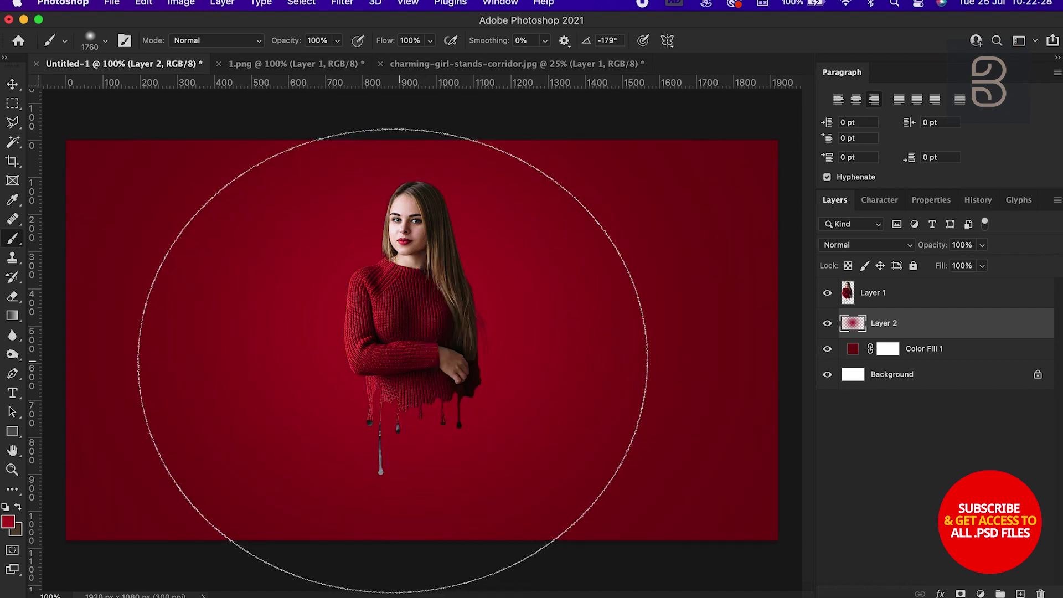
key(ctrl+z)
right_click(406, 321)
click(404, 354)
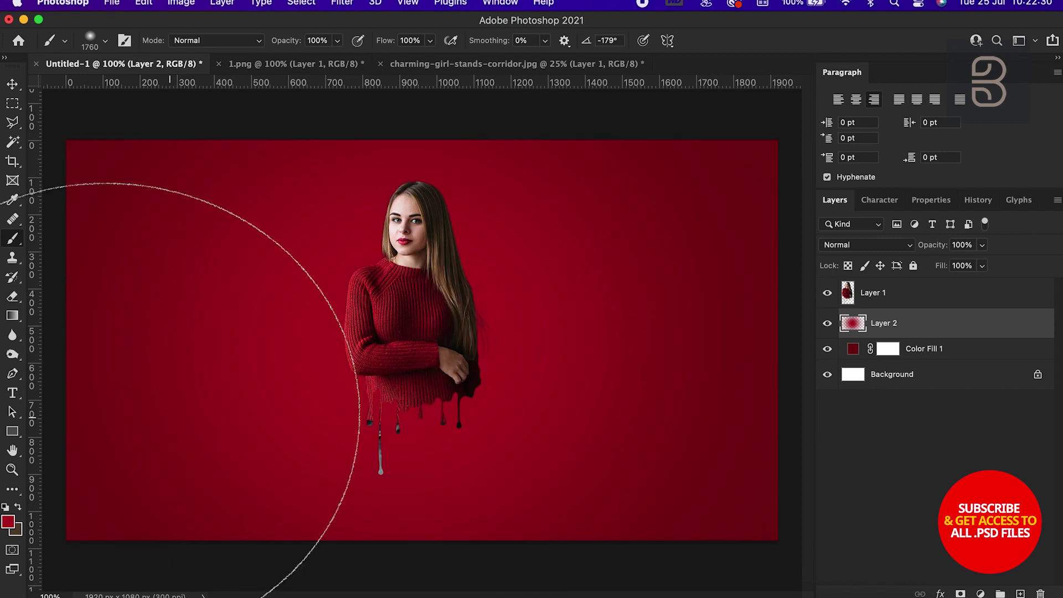
click(12, 84)
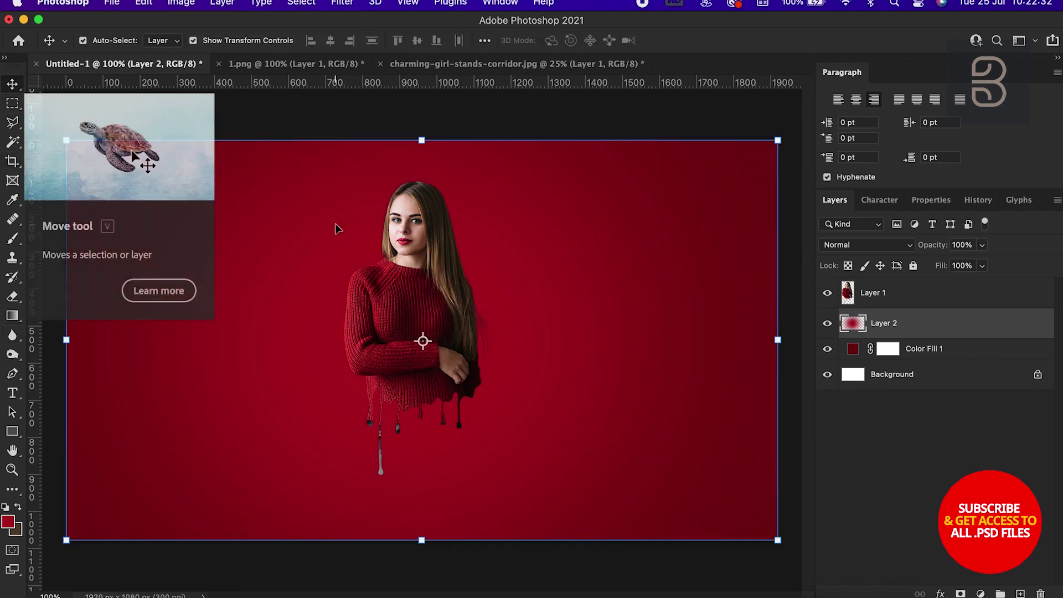
Step: Convert the woman's Layer 1 into a smart object
click(908, 294)
right_click(908, 294)
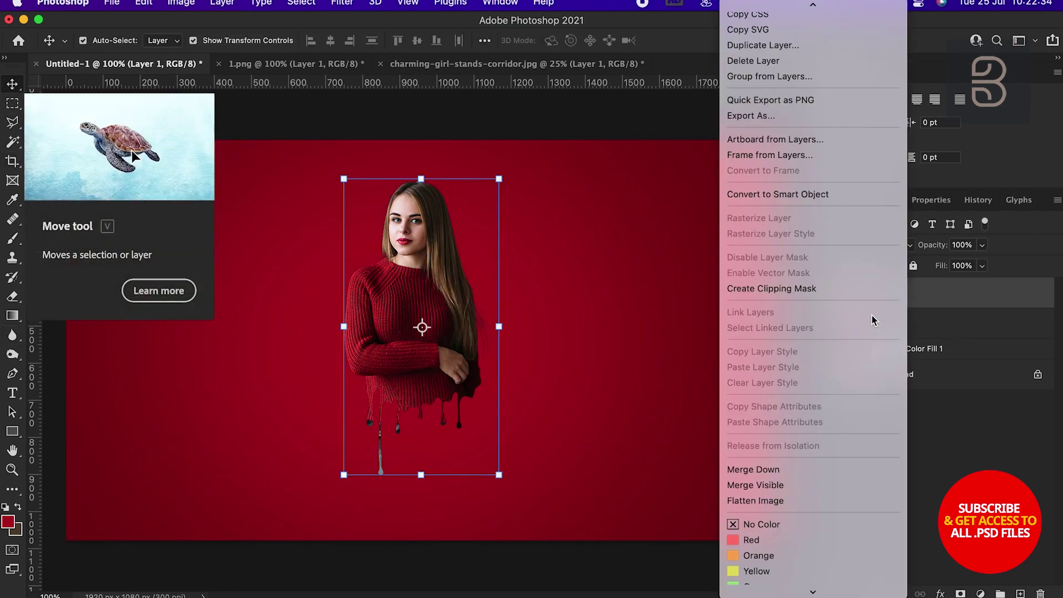
scroll(814, 138, down, 3)
click(812, 96)
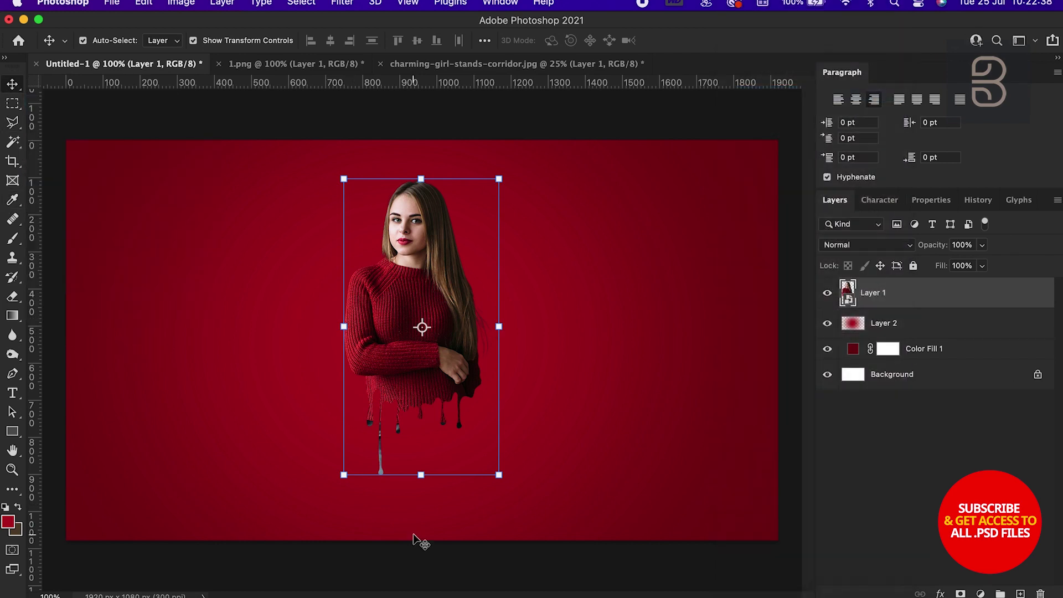
Step: Scale the woman up to about 107%, then add a new Layer 3 above Layer 2
mouse_move(421, 475)
mouse_down()
mouse_move(421, 497)
mouse_move(421, 475)
mouse_up()
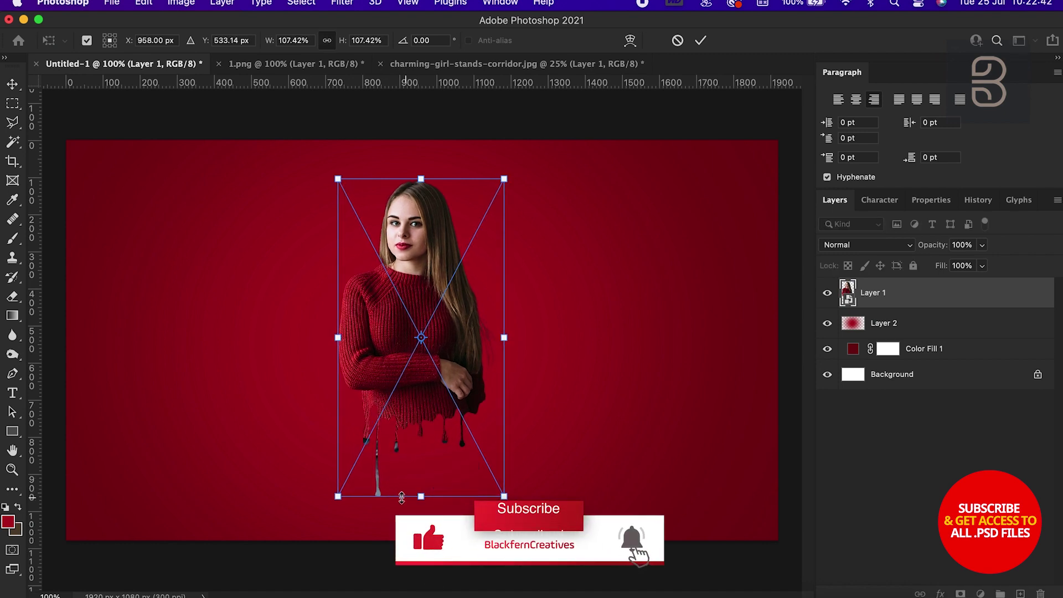
key(Return)
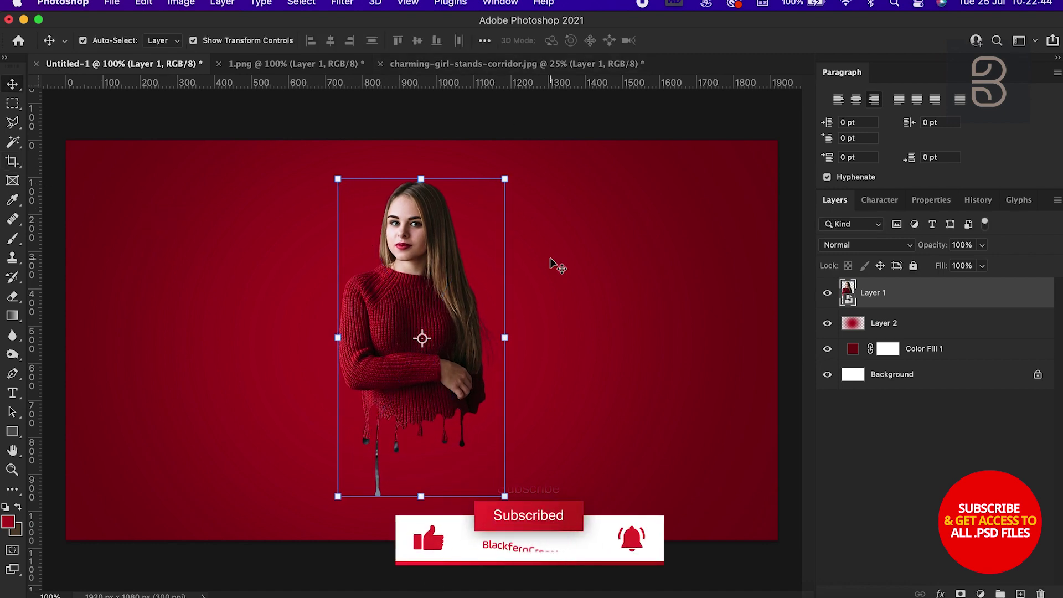
click(551, 263)
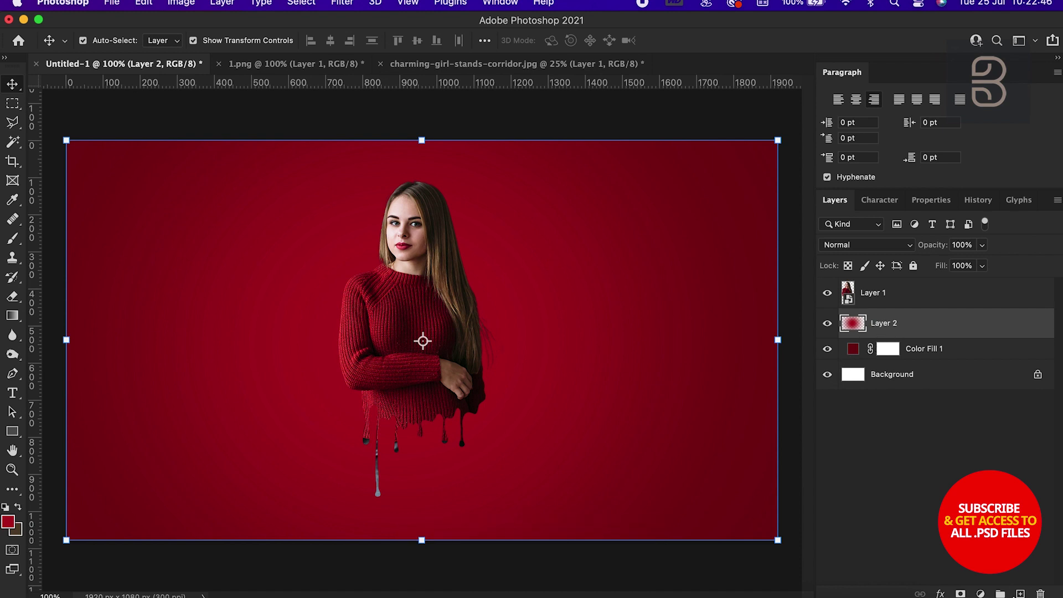
click(1020, 594)
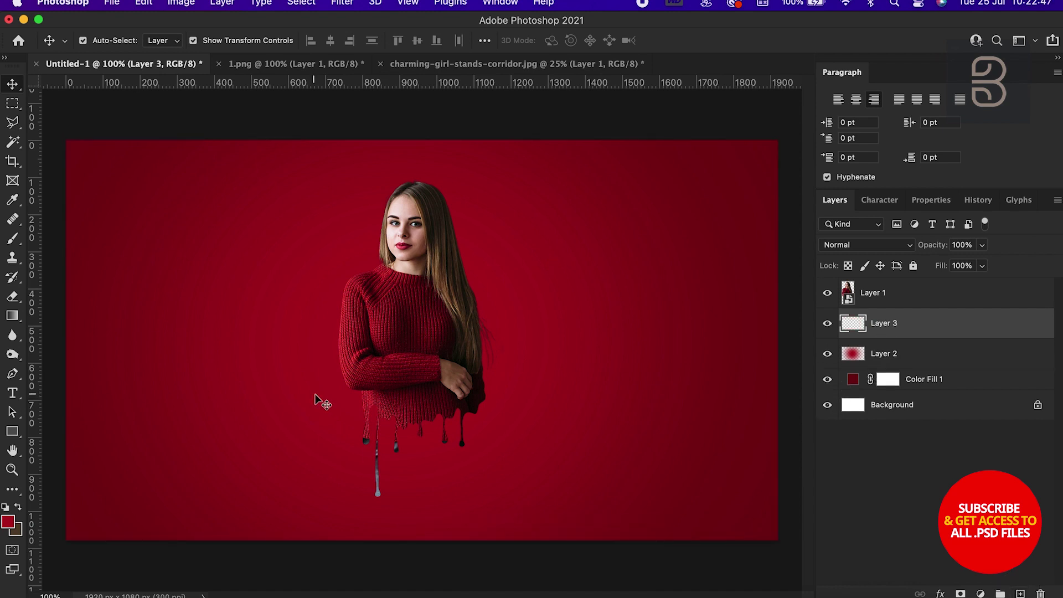
Step: Set up a soft, flattened elliptical brush tip at 172 px with an adjusted angle
click(15, 244)
right_click(183, 255)
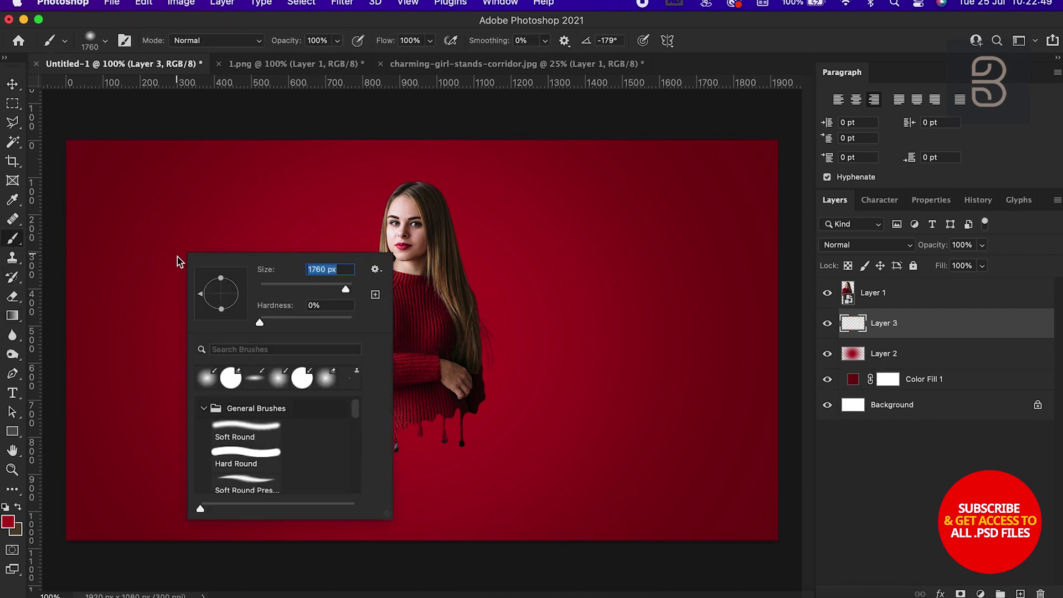
click(323, 288)
drag(224, 308, 222, 300)
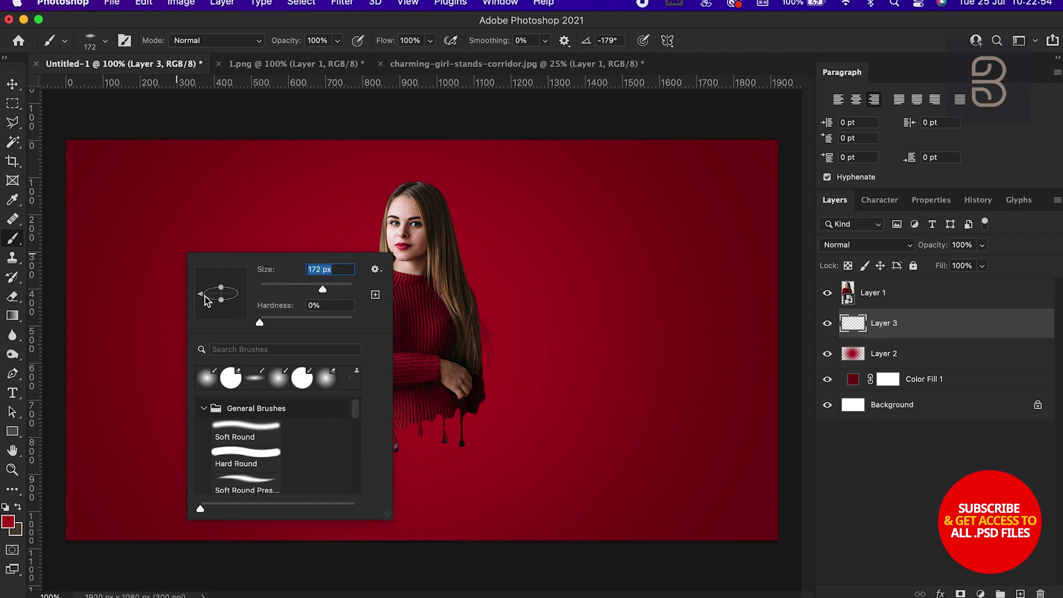
drag(204, 299, 204, 296)
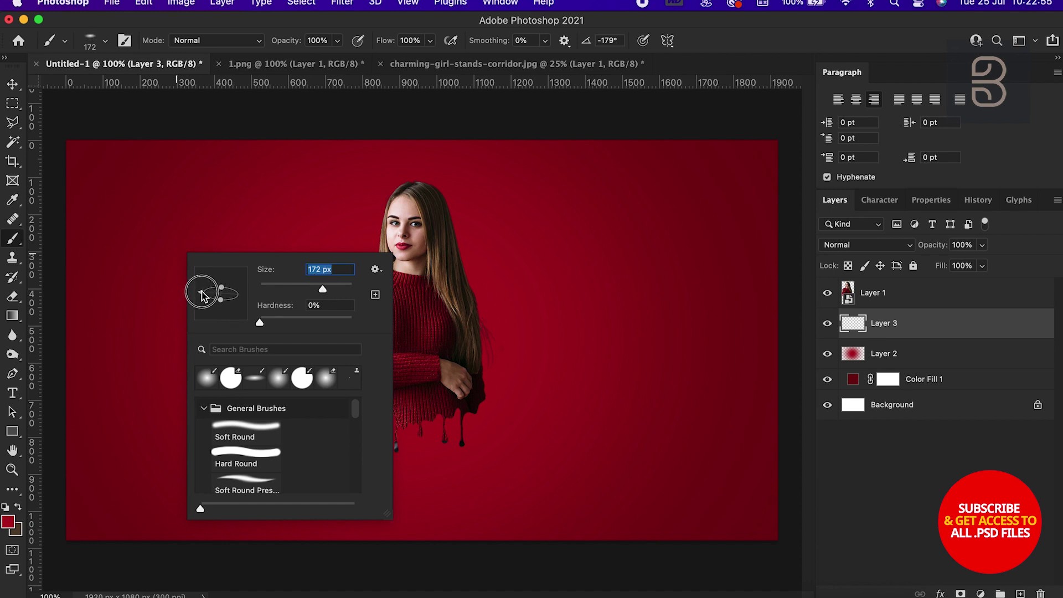
Step: Set the foreground colour to dark grey #191919
click(8, 521)
drag(640, 237, 587, 249)
click(950, 74)
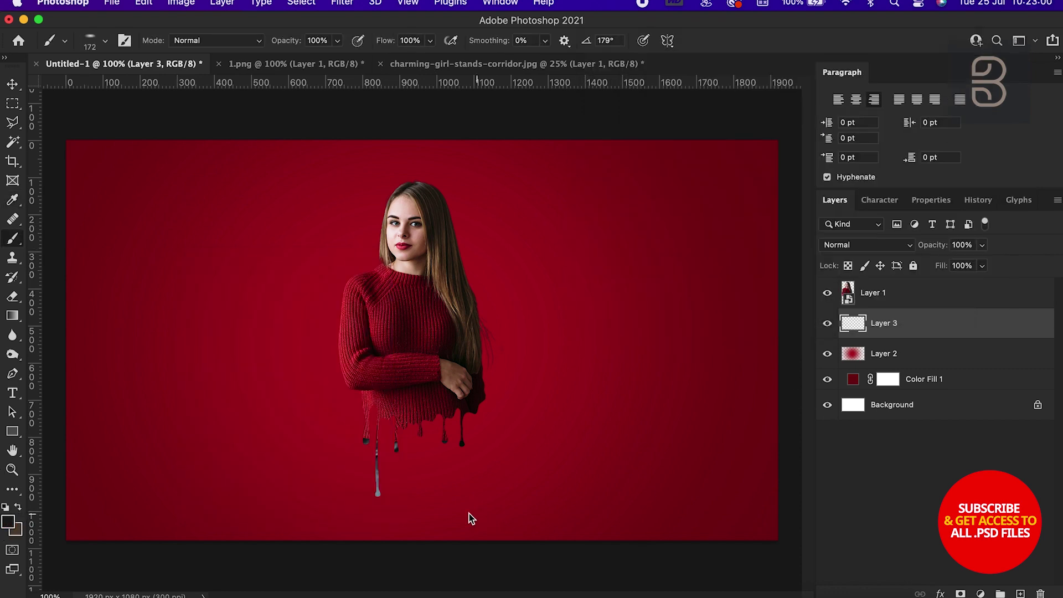
Step: Enlarge the brush to 380 px and dab a shadow below the woman
right_click(417, 487)
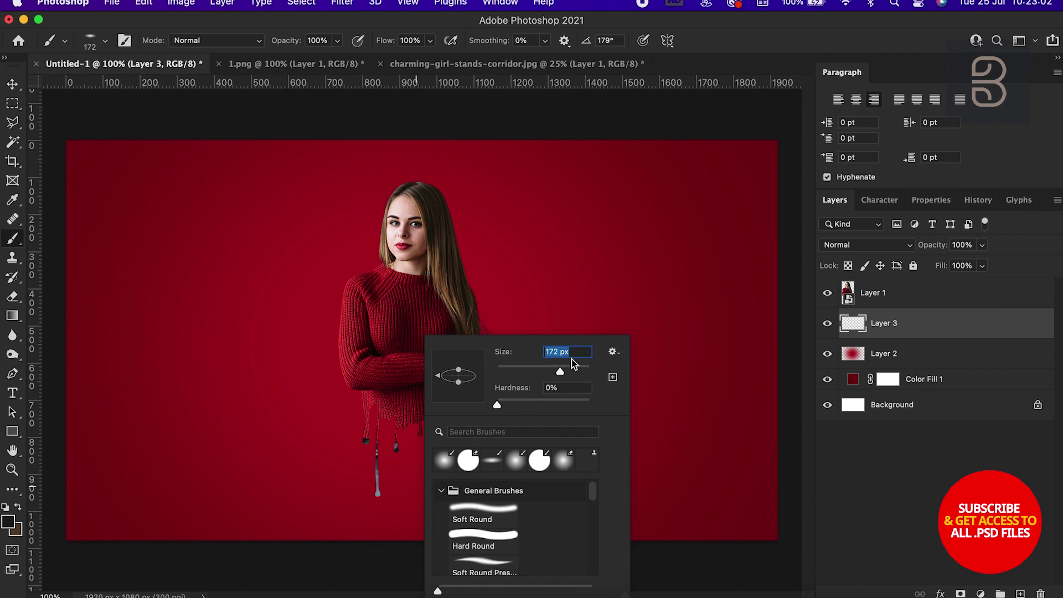
drag(560, 371, 575, 371)
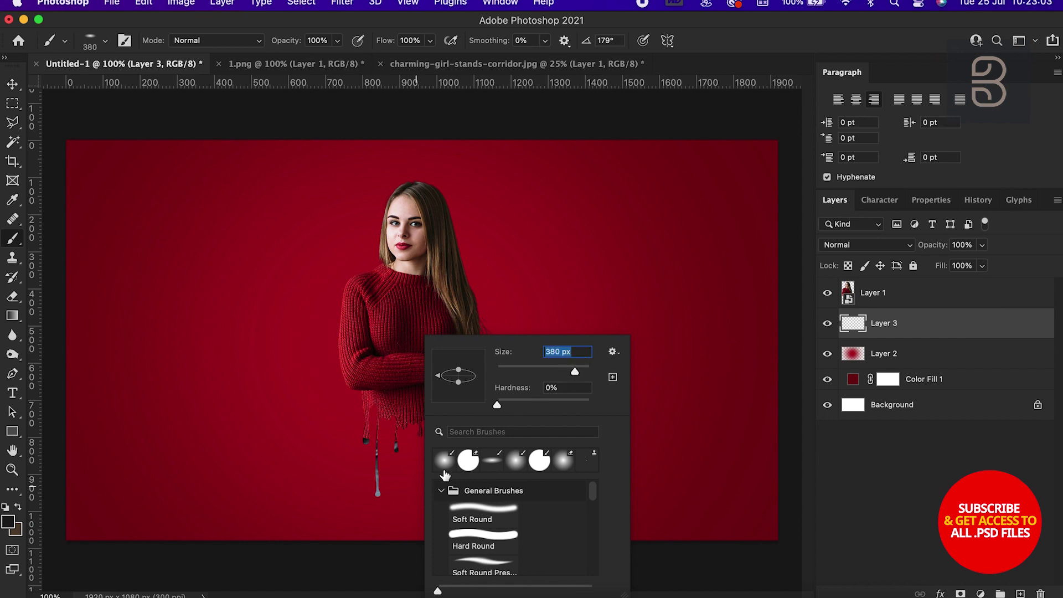
key(Return)
click(407, 487)
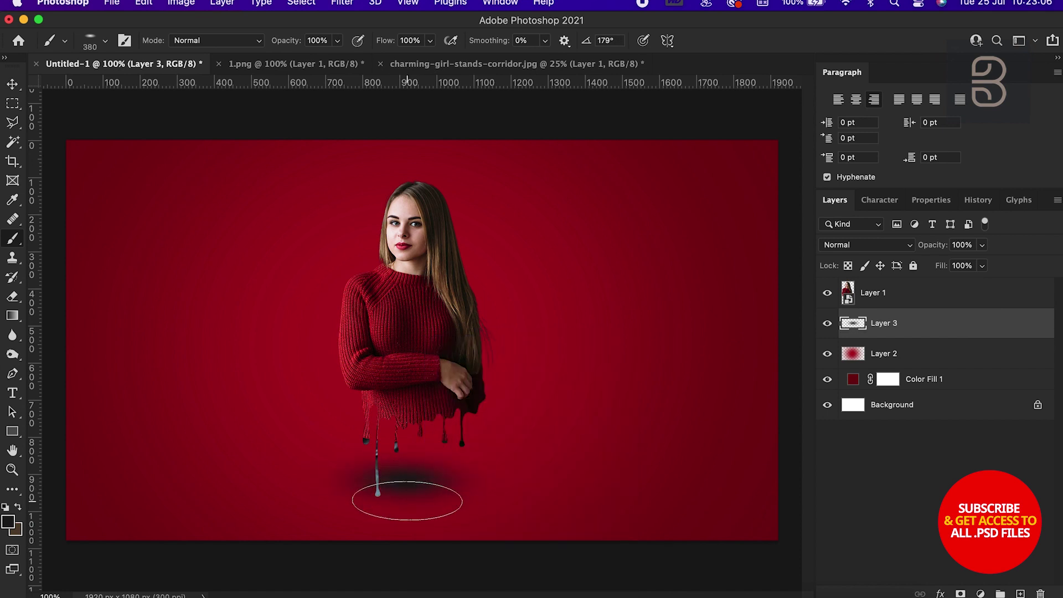
Step: Transform the shadow with W/H unlinked, widening it and squashing it flatter beneath the drips
click(15, 84)
drag(530, 484, 562, 485)
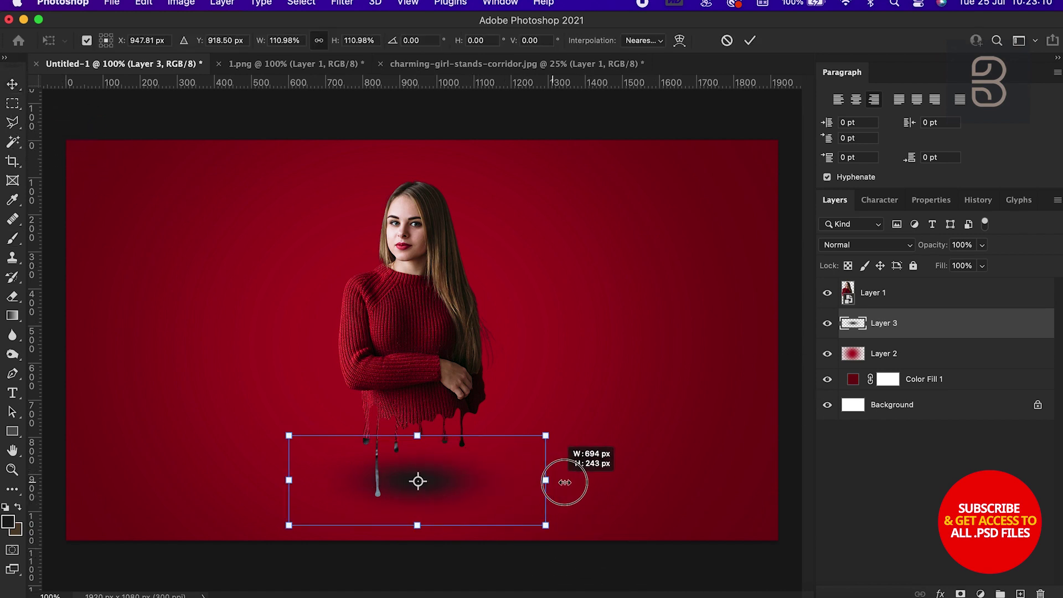
click(319, 46)
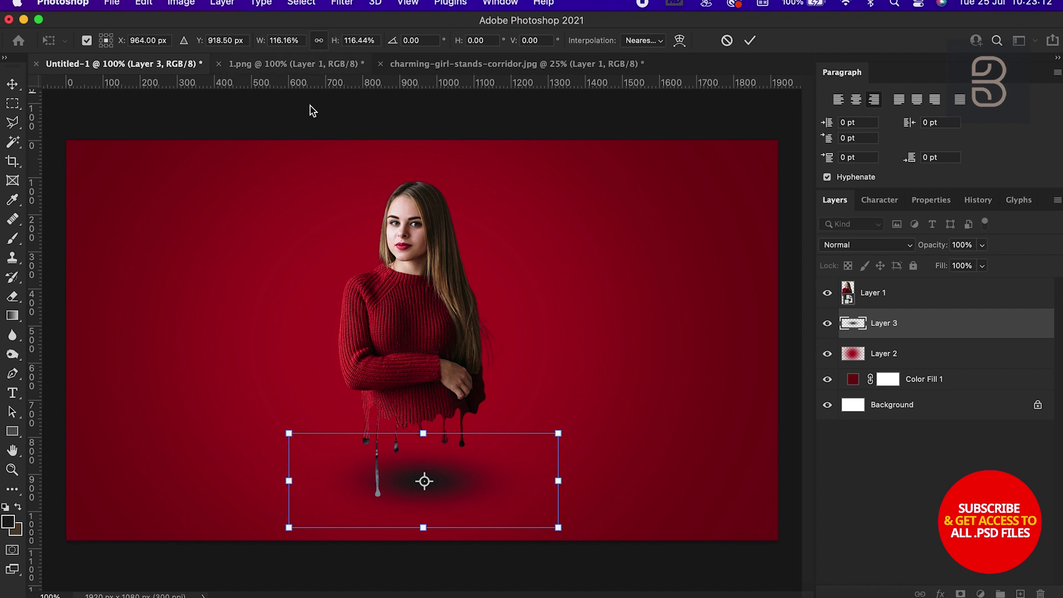
drag(286, 487, 253, 487)
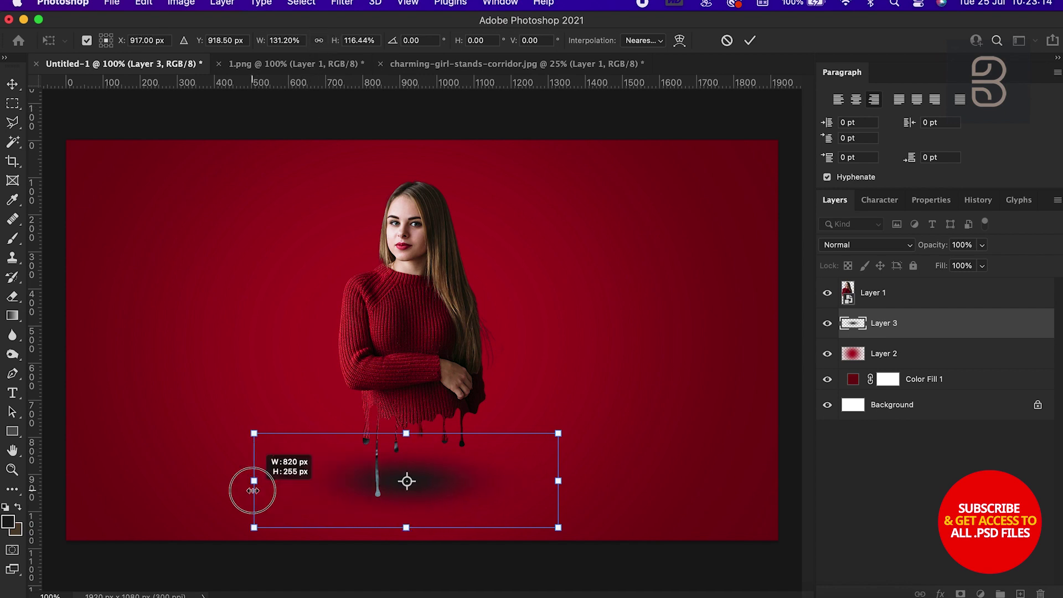
drag(406, 527, 406, 511)
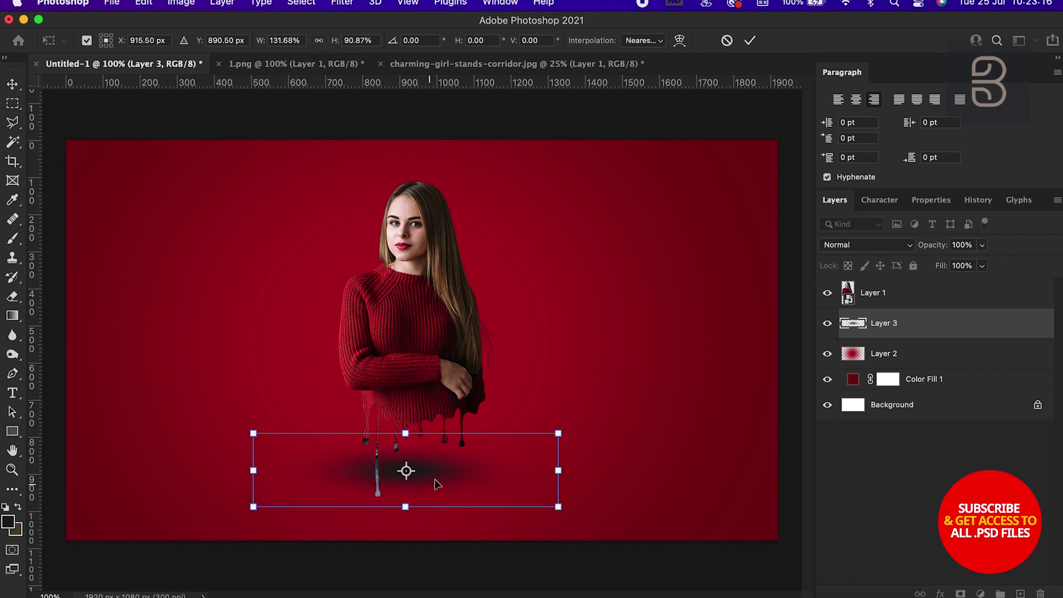
drag(408, 473, 412, 505)
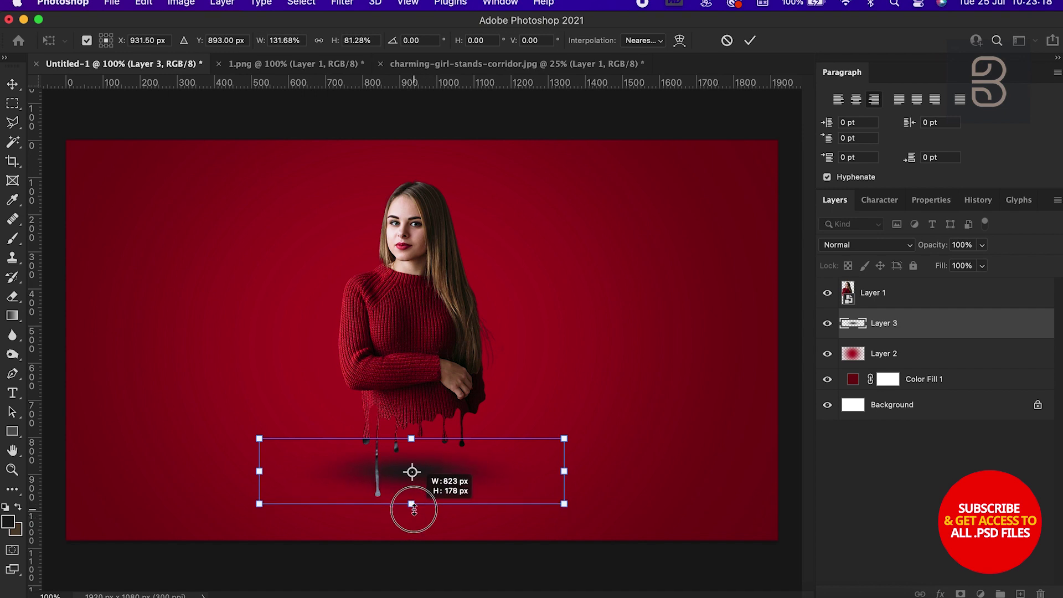
drag(435, 456, 411, 449)
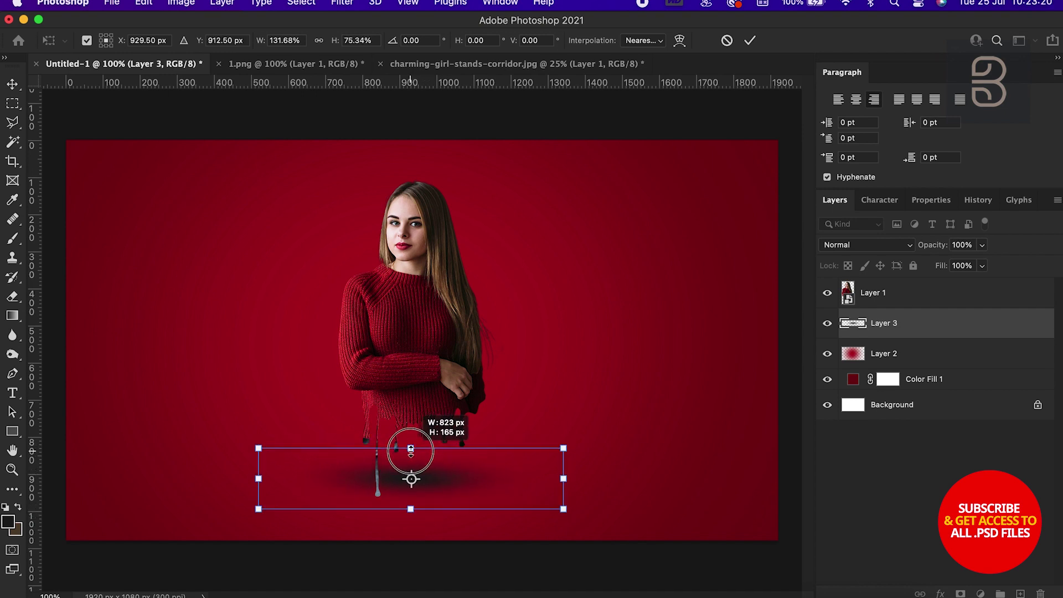
click(750, 43)
Step: Fade Layer 3 to 43% opacity and select the shadow and woman layers together
click(981, 249)
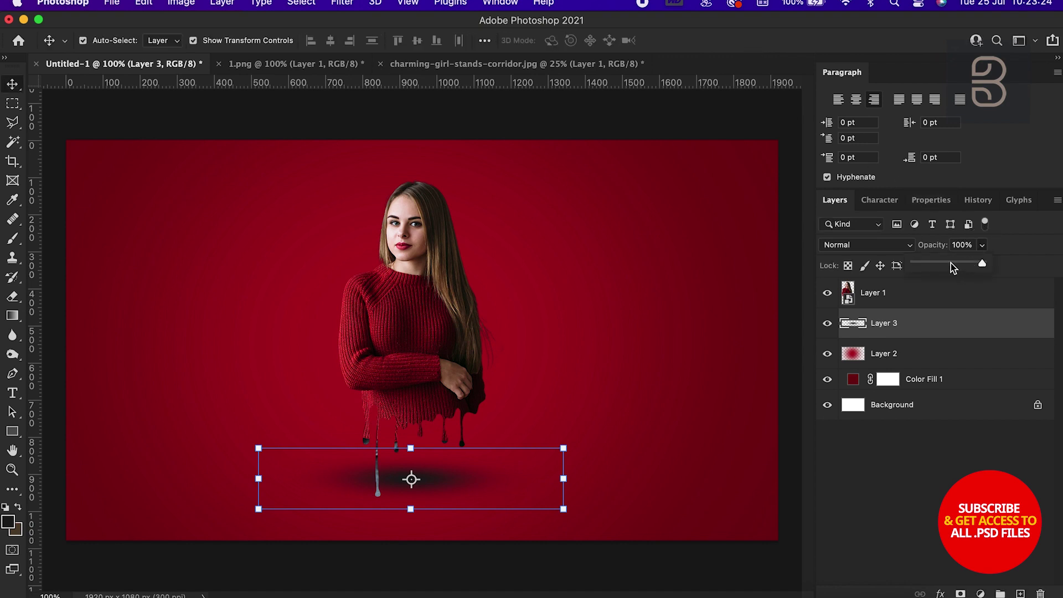
drag(986, 263, 945, 267)
click(466, 484)
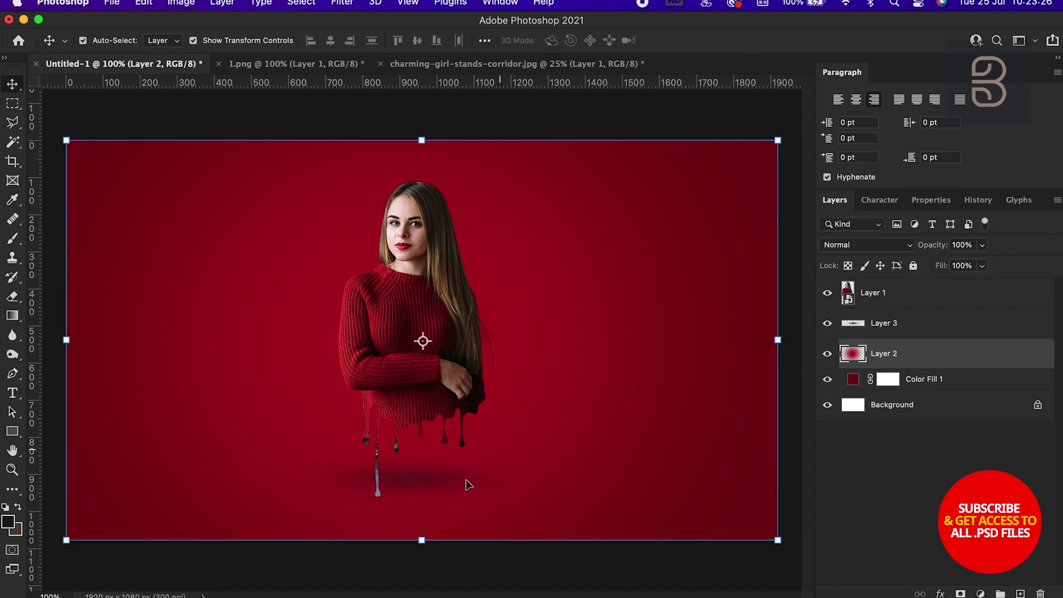
click(425, 489)
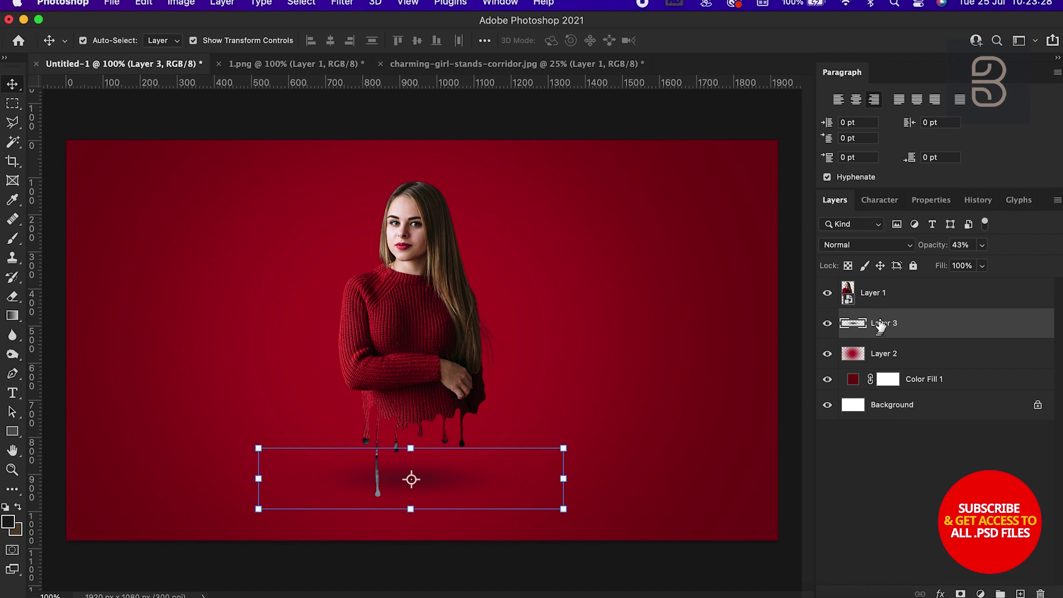
ctrl+click(881, 294)
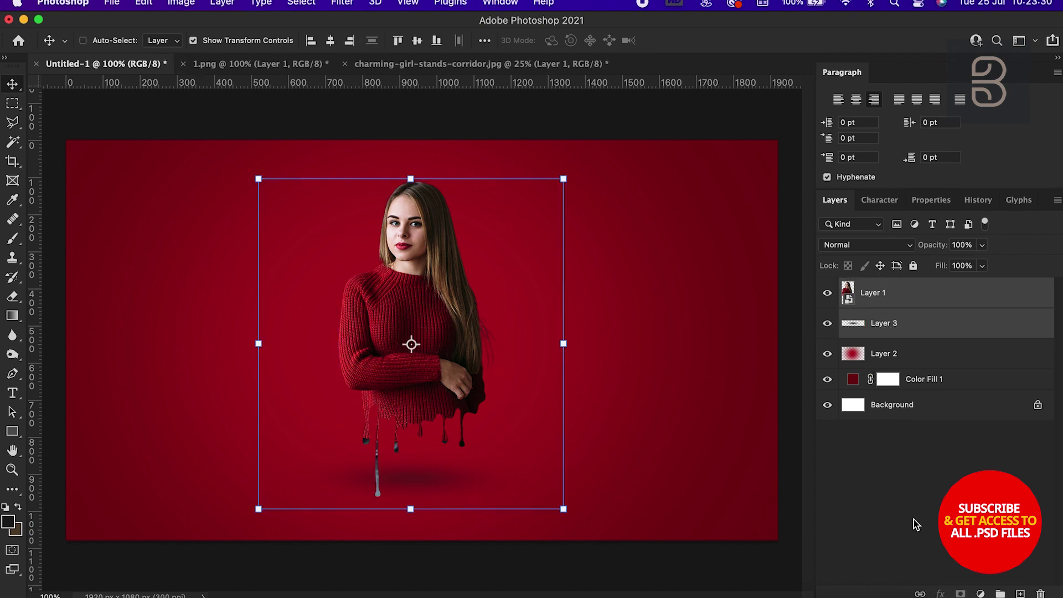
Step: Link Layer 1 and Layer 3 and shift the woman and shadow slightly right together
click(920, 594)
drag(343, 317, 385, 322)
drag(469, 353, 461, 355)
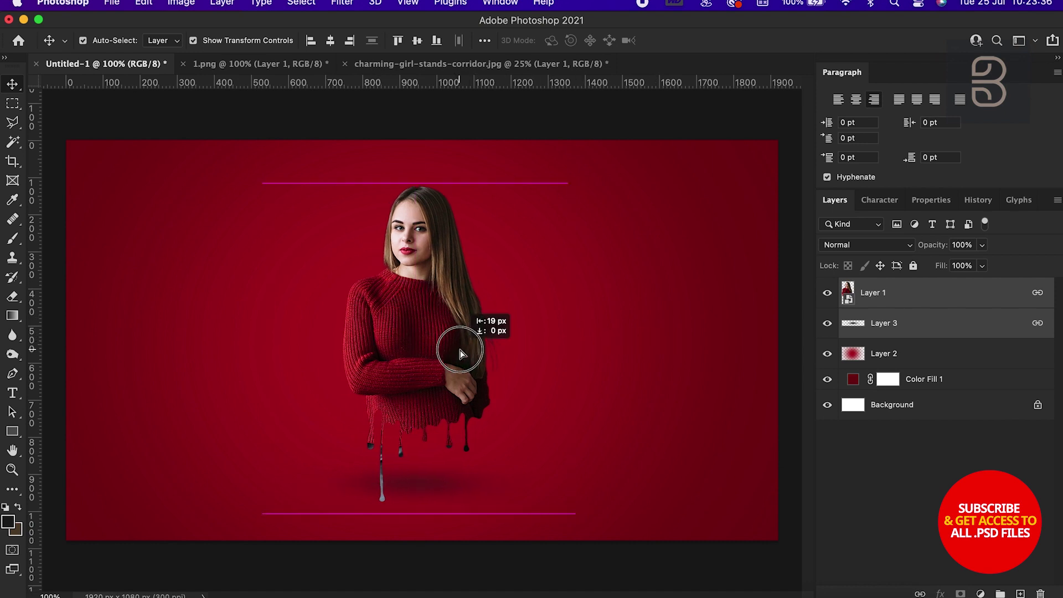
click(667, 344)
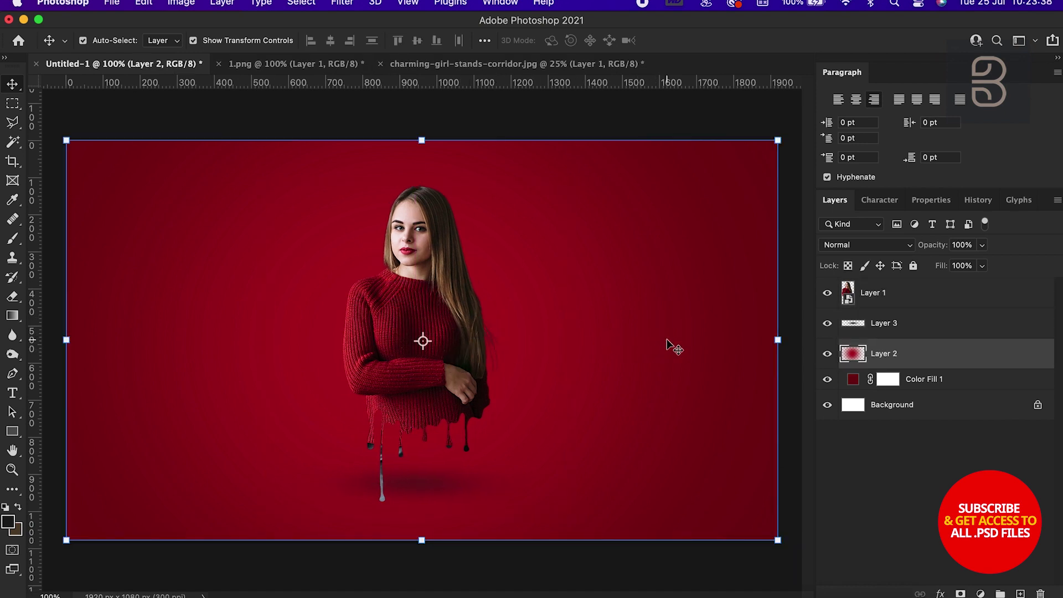